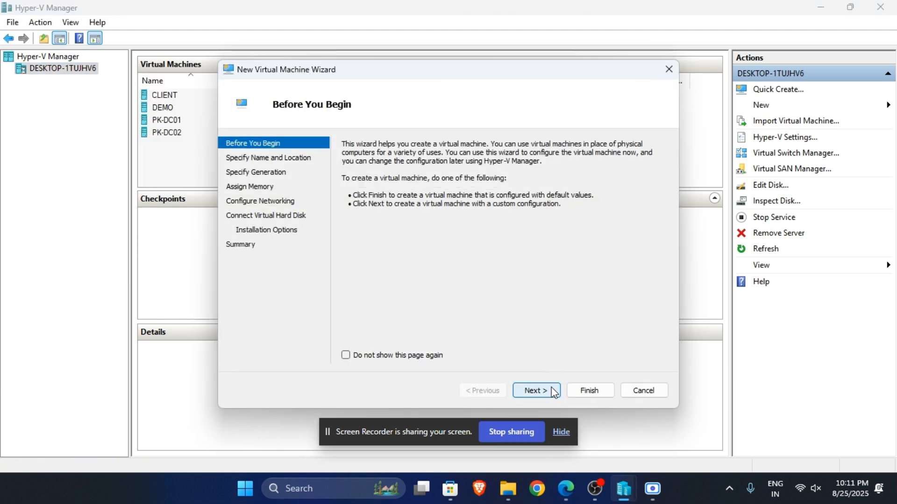
Step: Name the new virtual machine linux and choose Generation 1
{"action": "left_click", "coordinate": [538, 389]}
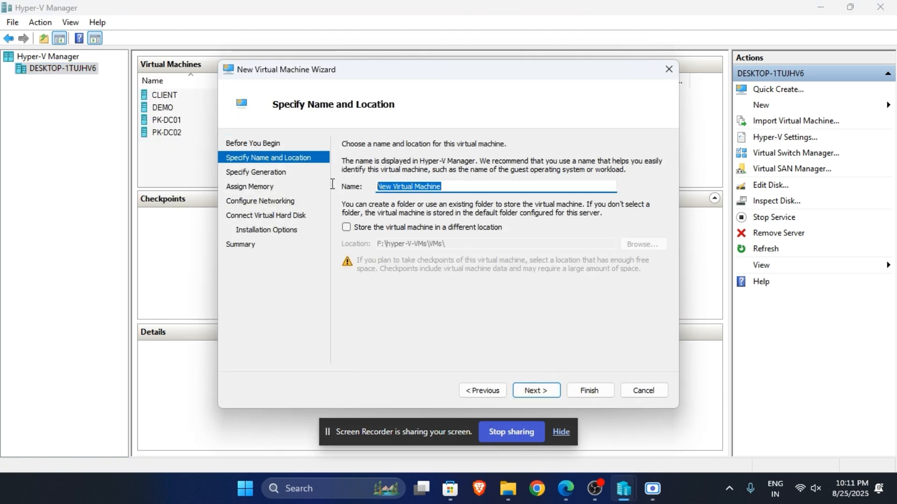
{"action": "type", "text": "linux"}
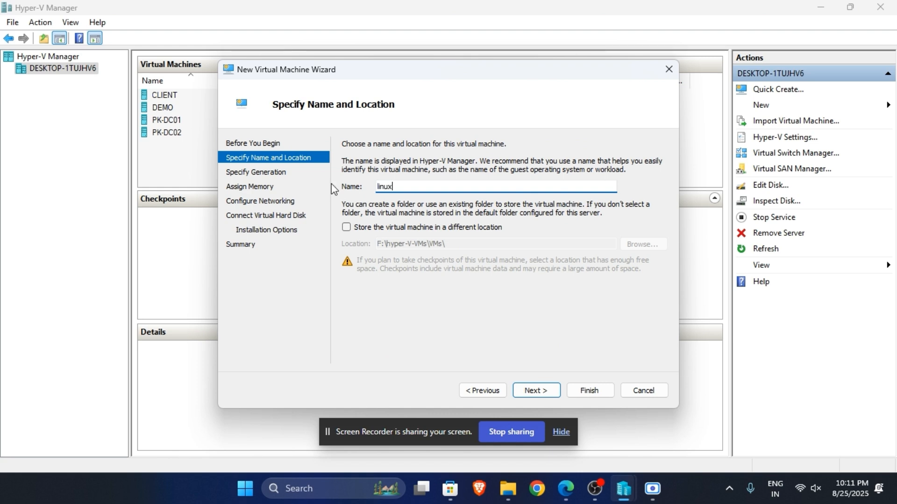
{"action": "left_click", "coordinate": [538, 391]}
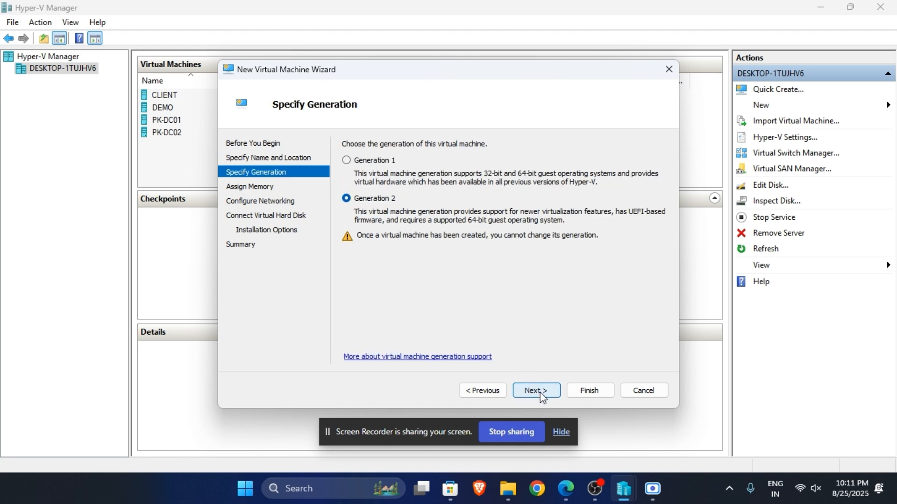
{"action": "left_click", "coordinate": [372, 162]}
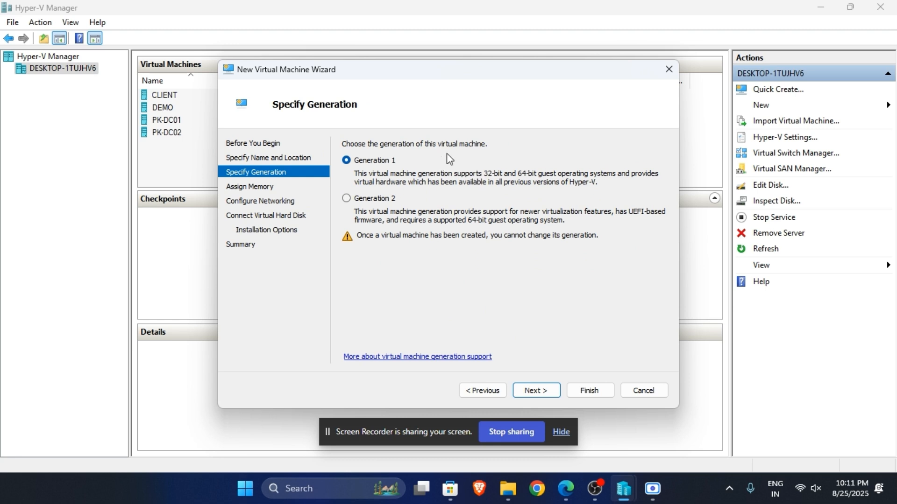
{"action": "left_click", "coordinate": [535, 391]}
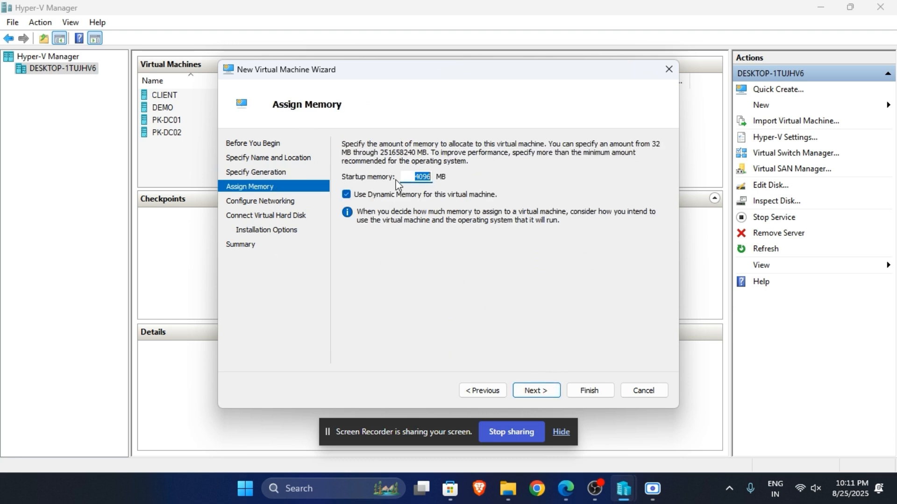
Step: Assign 2048 MB of startup memory to the virtual machine and turn off dynamic memory
{"action": "type", "text": "2048"}
{"action": "left_click", "coordinate": [346, 194]}
{"action": "left_click", "coordinate": [547, 391]}
Step: Connect the virtual machine's network adapter to the EXTERNAL switch
{"action": "left_click", "coordinate": [463, 168]}
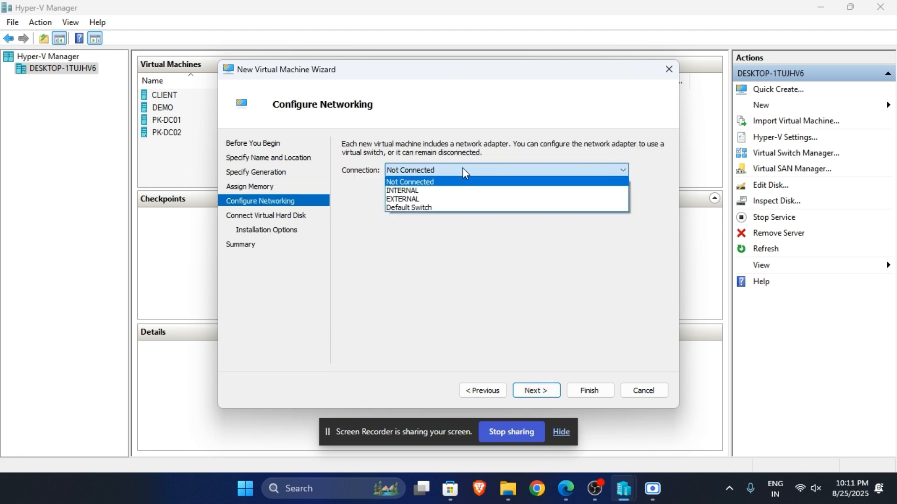
{"action": "left_click", "coordinate": [460, 199]}
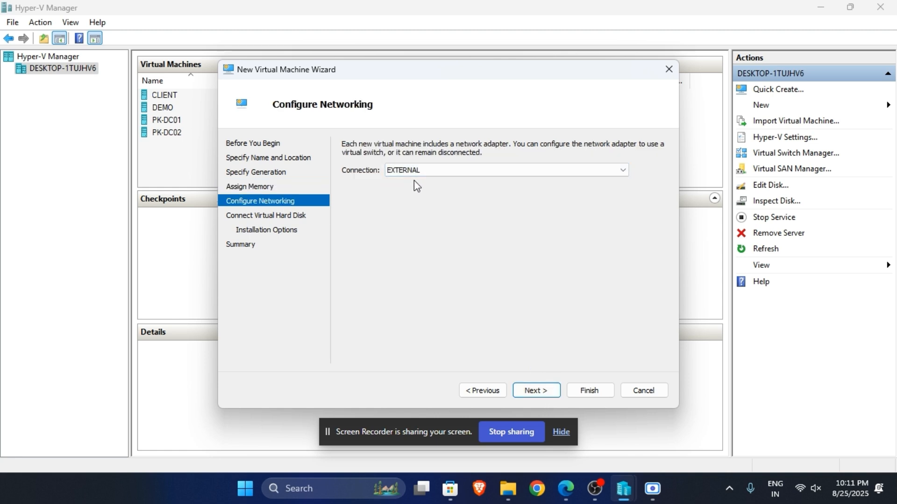
{"action": "left_click", "coordinate": [538, 391]}
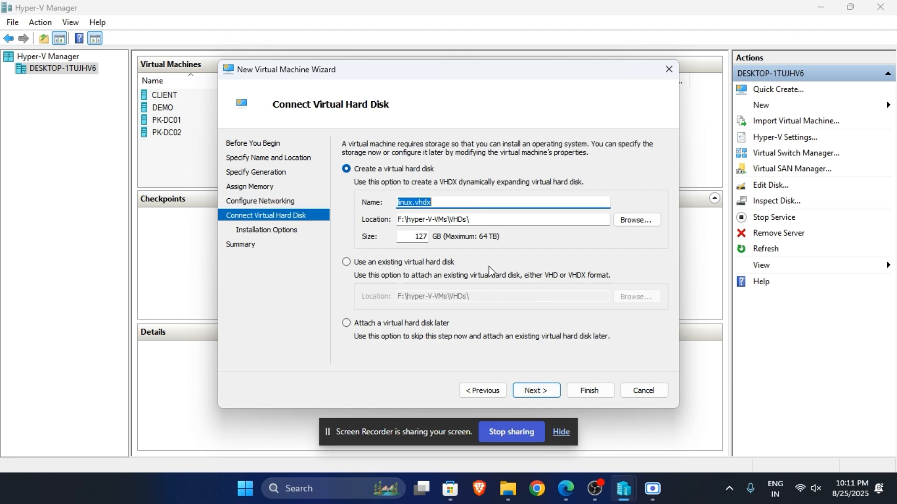
Step: Set the new virtual hard disk's size to 40 GB, keep the default installation option, and finish creating the virtual machine
{"action": "double_click", "coordinate": [420, 237]}
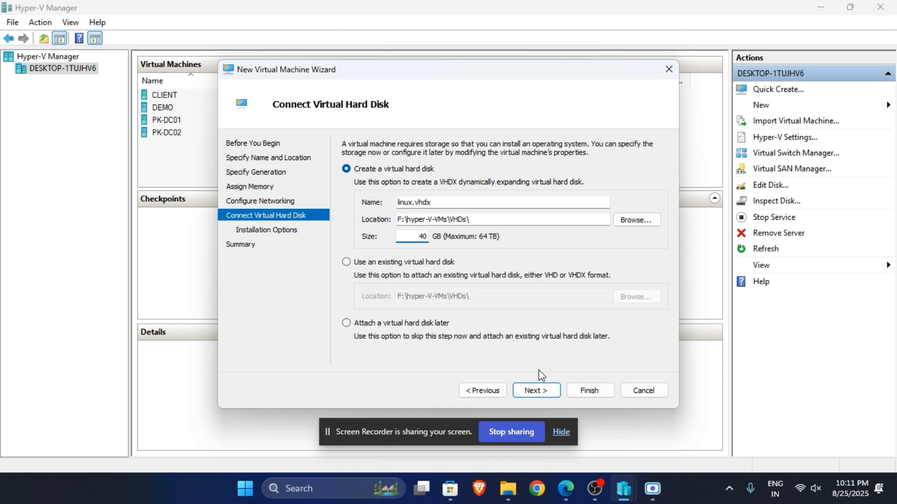
{"action": "left_click", "coordinate": [537, 392]}
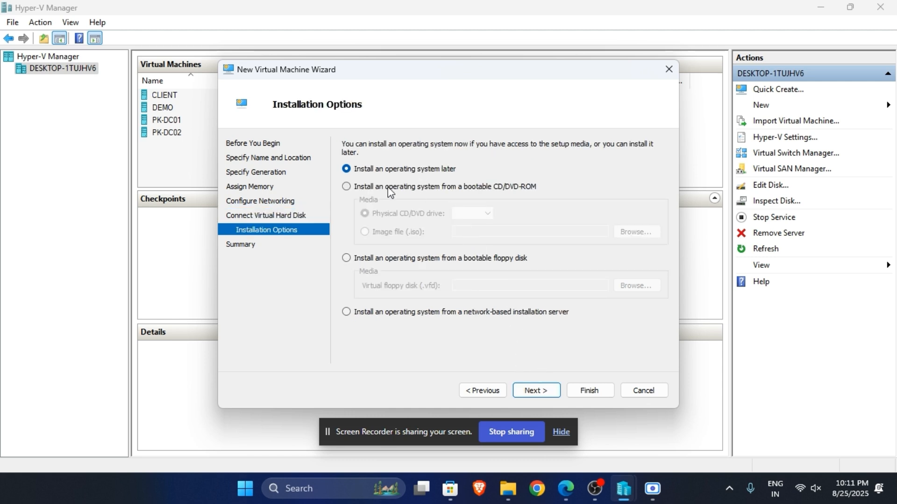
{"action": "left_click", "coordinate": [541, 395]}
{"action": "left_click", "coordinate": [576, 388]}
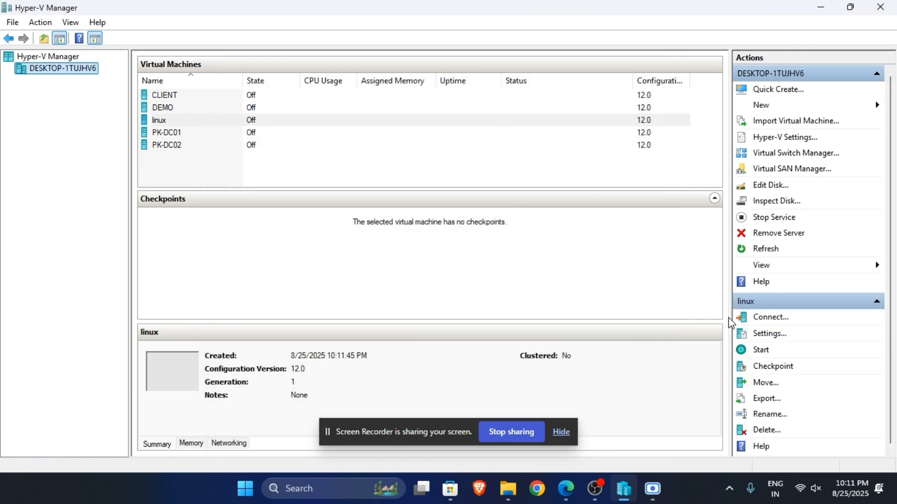
Step: In the linux virtual machine's settings, set the number of virtual processors to 2
{"action": "left_click", "coordinate": [489, 124]}
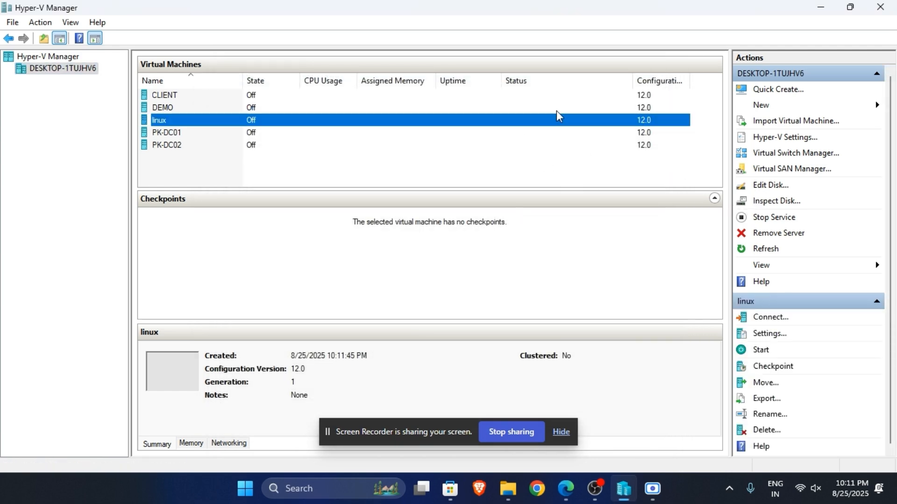
{"action": "left_click", "coordinate": [766, 334]}
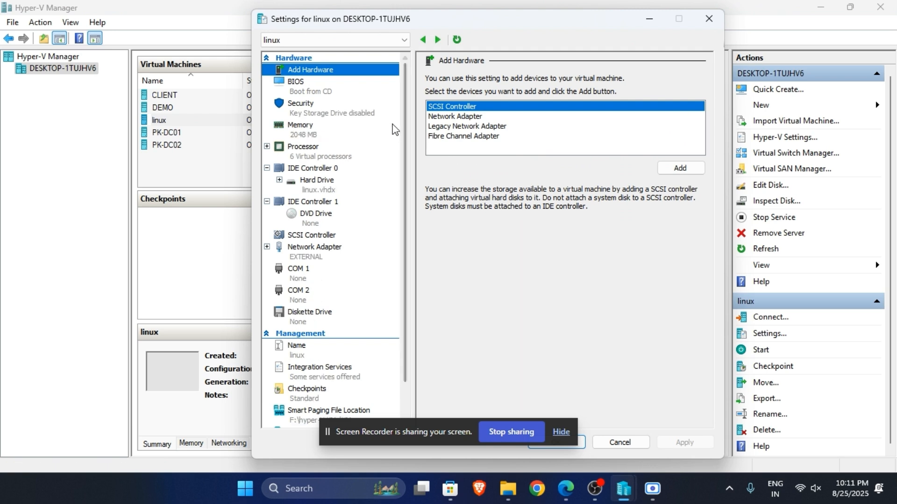
{"action": "left_click", "coordinate": [322, 104]}
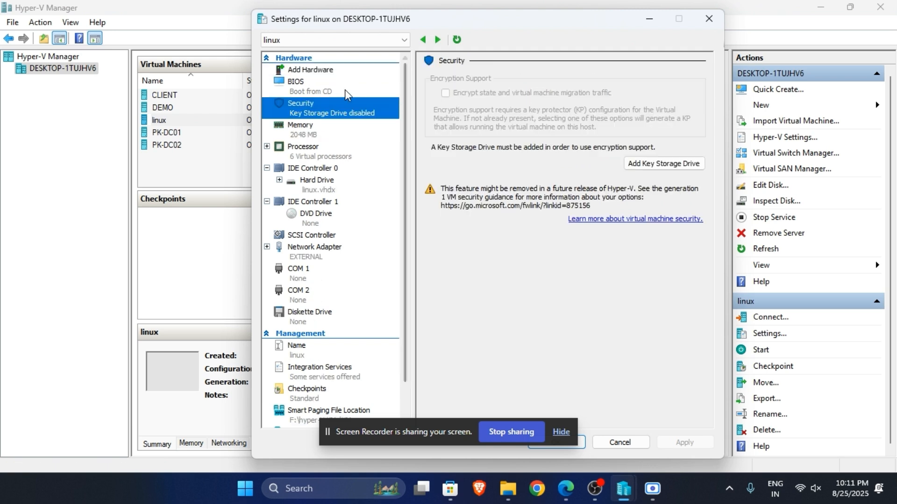
{"action": "left_click", "coordinate": [312, 155]}
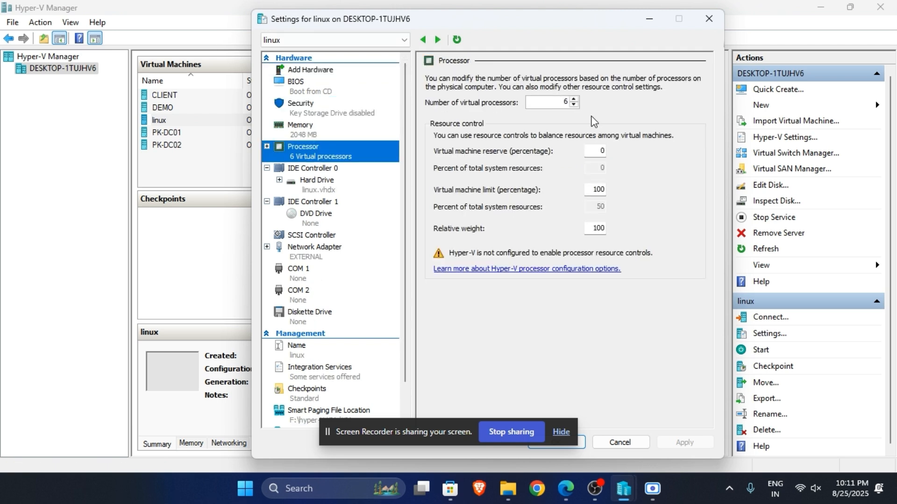
{"action": "left_click", "coordinate": [574, 104]}
{"action": "left_click", "coordinate": [574, 105]}
{"action": "left_click", "coordinate": [574, 105]}
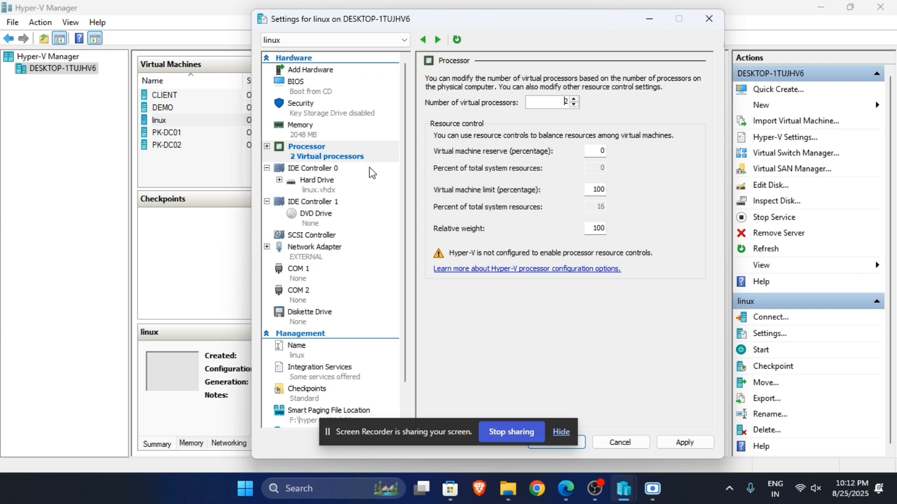
Step: Attach the image file OracleLinux-R10-U0-x86_64-dvd.iso from F:\iso files to the virtual DVD drive
{"action": "left_click", "coordinate": [330, 220]}
{"action": "left_click", "coordinate": [466, 162]}
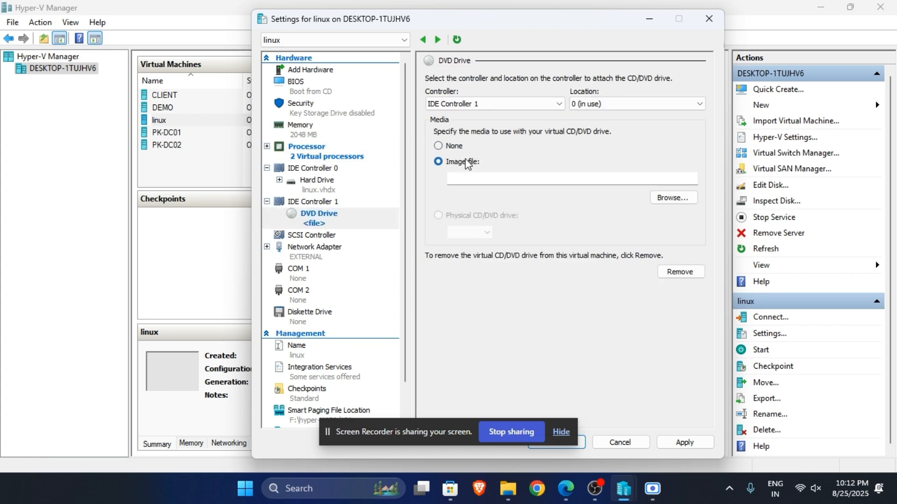
{"action": "left_click", "coordinate": [694, 203]}
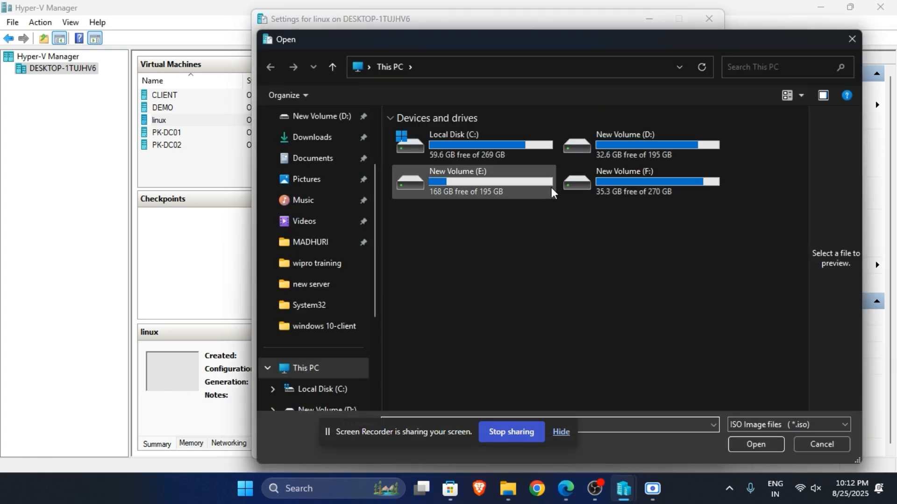
{"action": "left_click", "coordinate": [620, 184]}
{"action": "double_click", "coordinate": [620, 183]}
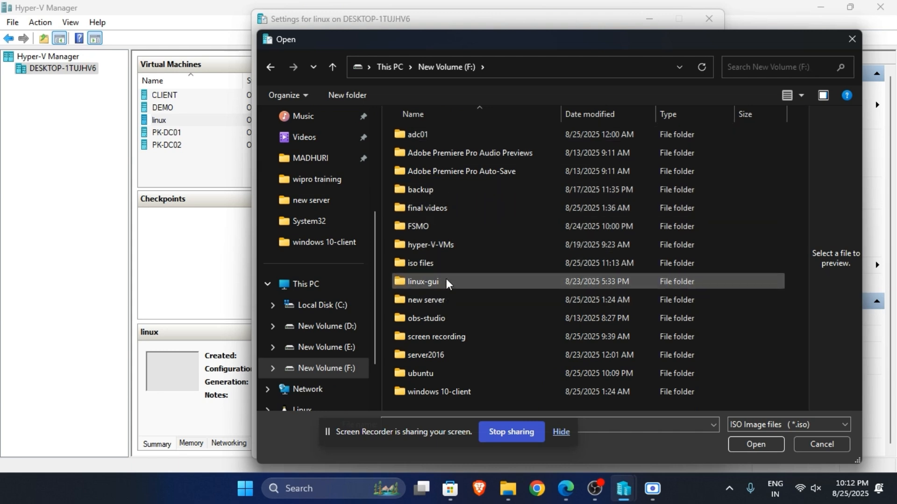
{"action": "double_click", "coordinate": [444, 264]}
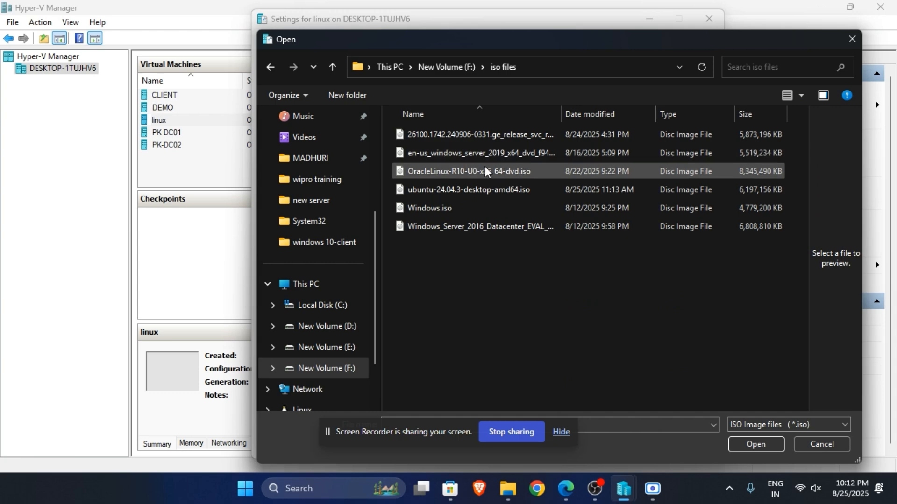
{"action": "left_click", "coordinate": [502, 177]}
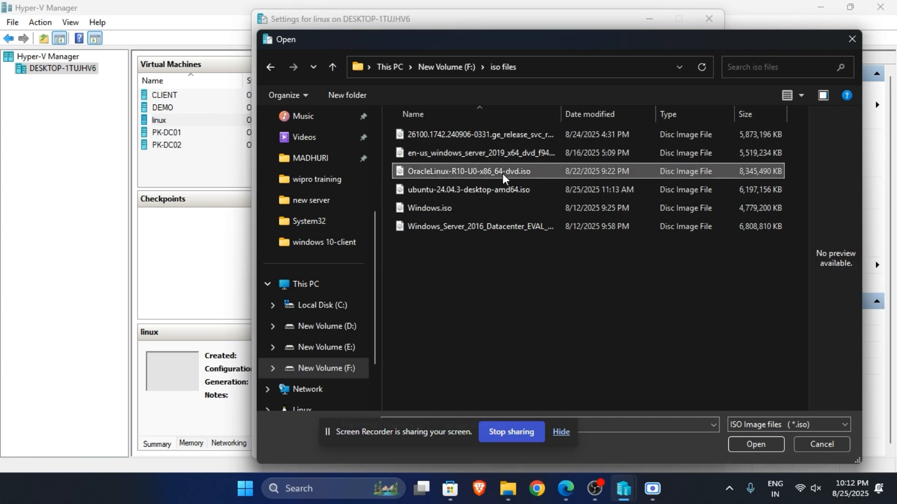
{"action": "left_click", "coordinate": [756, 444]}
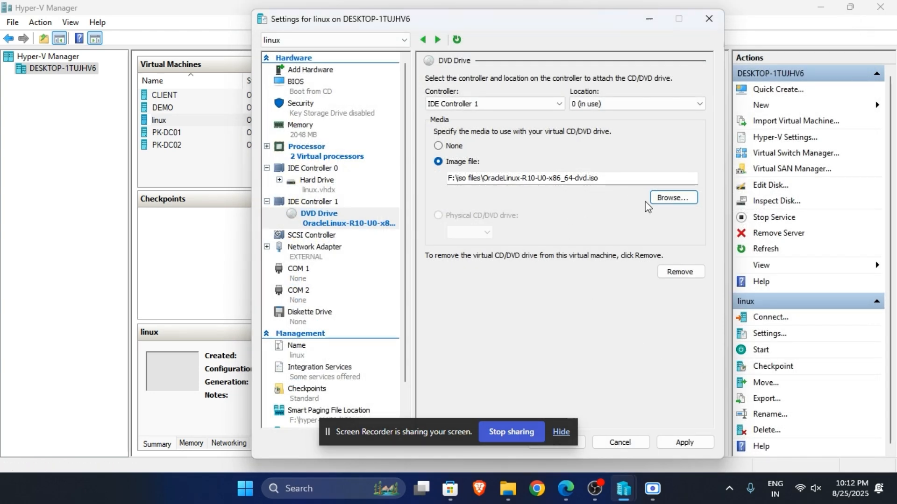
Step: Disable checkpoints for the virtual machine and enable Guest services in its integration services
{"action": "scroll", "coordinate": [358, 242], "scroll_direction": "down", "scroll_amount": 2}
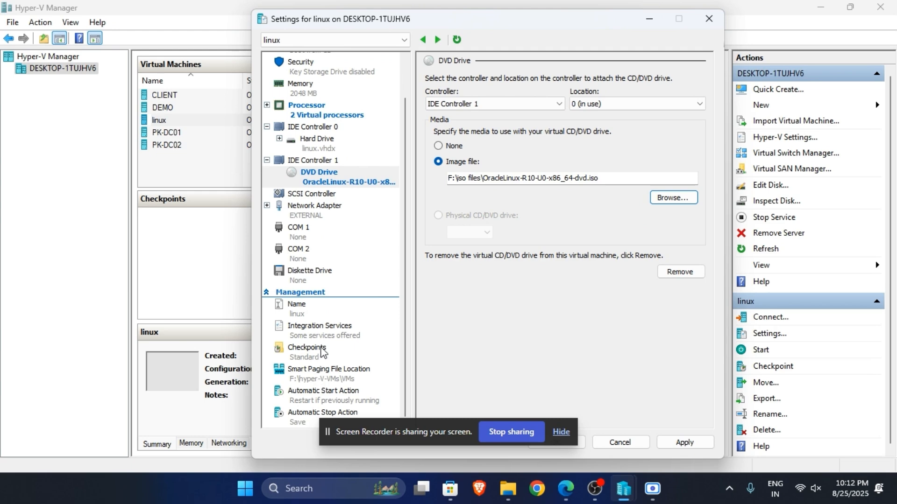
{"action": "left_click", "coordinate": [322, 352]}
{"action": "left_click", "coordinate": [439, 105]}
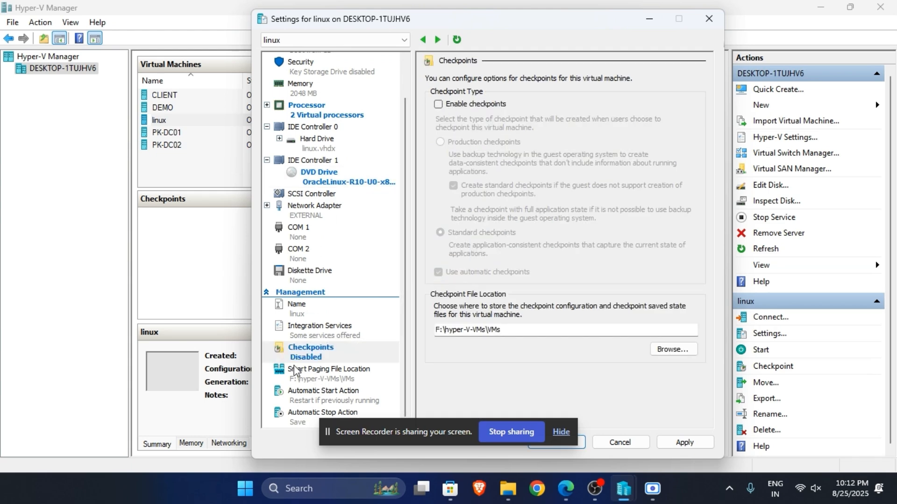
{"action": "left_click", "coordinate": [311, 377]}
{"action": "left_click", "coordinate": [319, 330]}
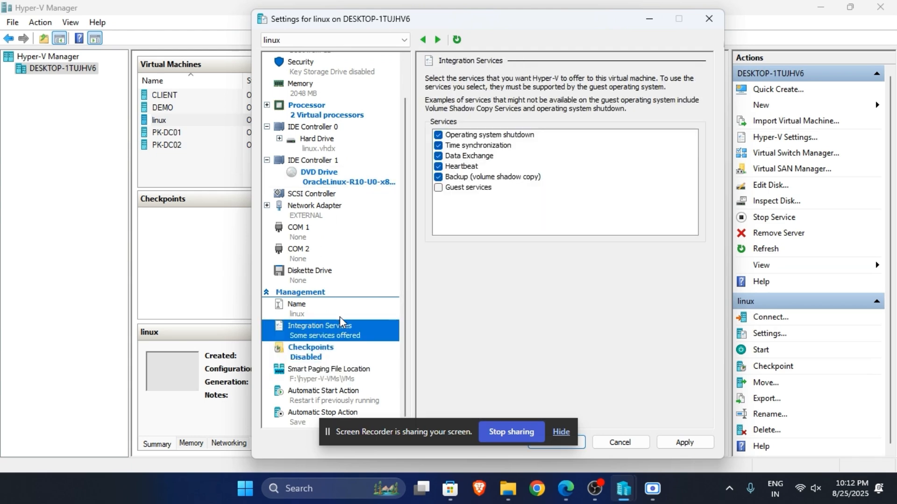
{"action": "left_click", "coordinate": [438, 188]}
Step: Check the automatic start action and smart paging file location, and apply the settings changes and close the settings
{"action": "left_click", "coordinate": [344, 392]}
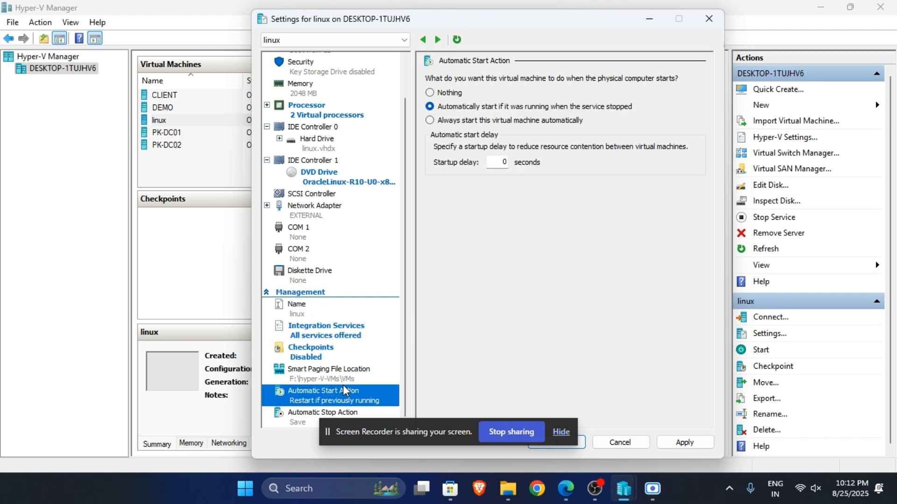
{"action": "left_click", "coordinate": [359, 377]}
{"action": "scroll", "coordinate": [360, 249], "scroll_direction": "up", "scroll_amount": 2}
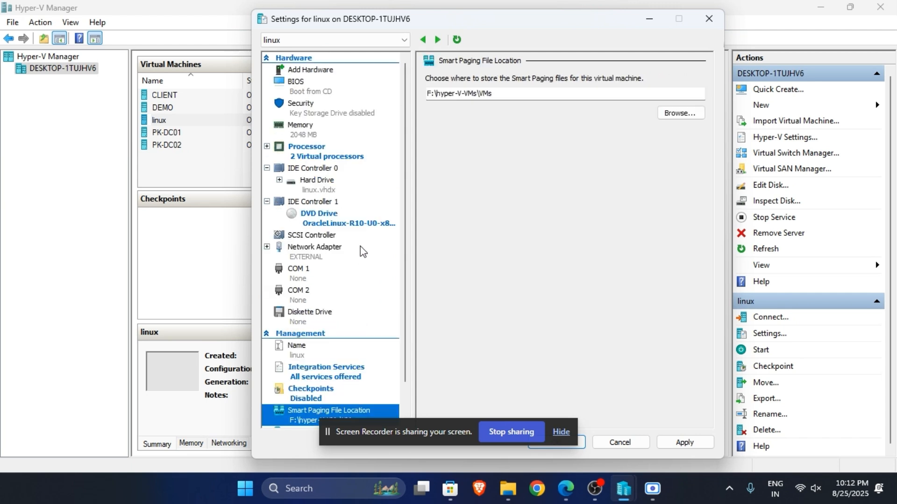
{"action": "left_click", "coordinate": [561, 432]}
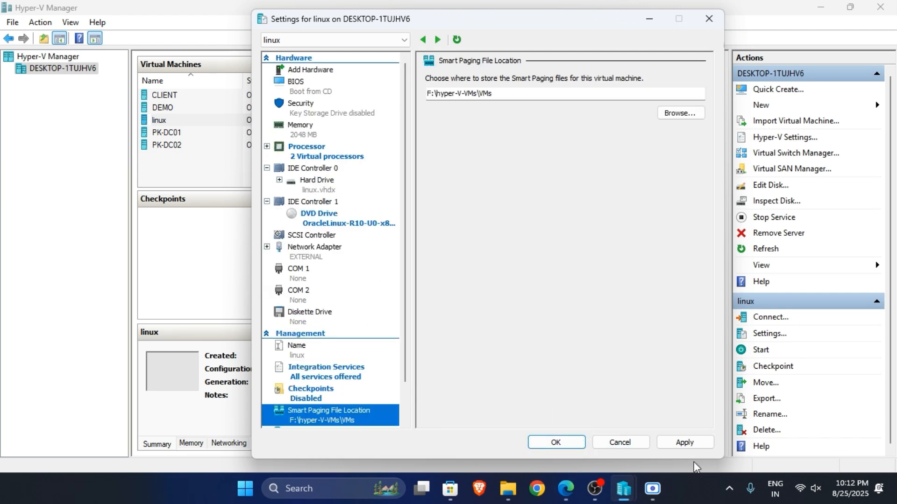
{"action": "left_click", "coordinate": [660, 443]}
{"action": "left_click", "coordinate": [568, 444]}
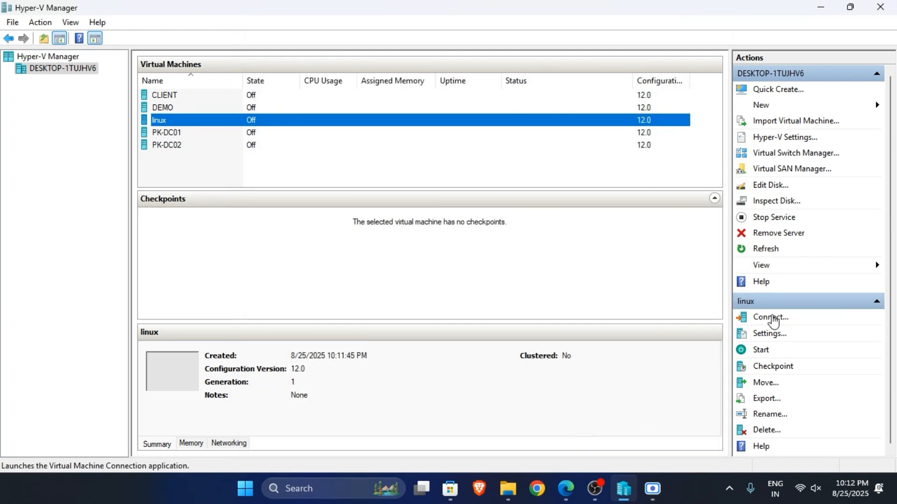
Step: Connect to the linux virtual machine, start it, and move its connection window clear of the desktop's lower edge
{"action": "left_click", "coordinate": [774, 322]}
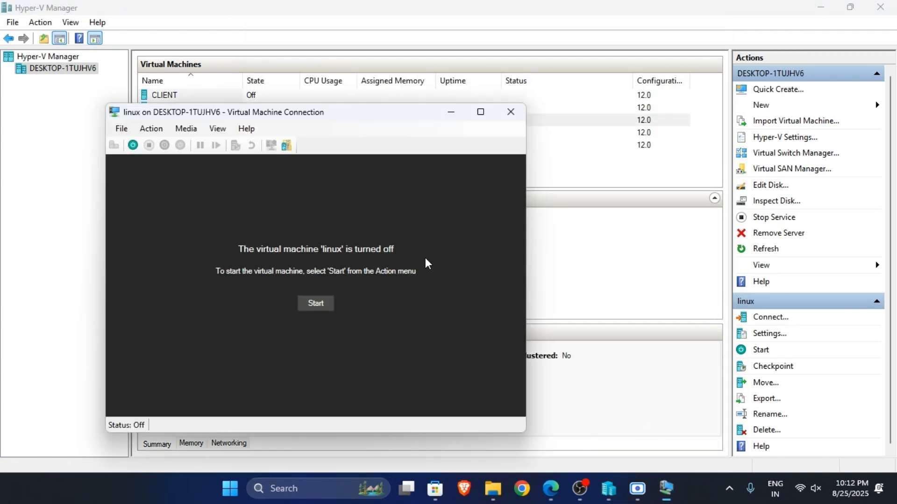
{"action": "left_click", "coordinate": [321, 304]}
{"action": "left_click_drag", "start_coordinate": [359, 115], "coordinate": [423, 96]}
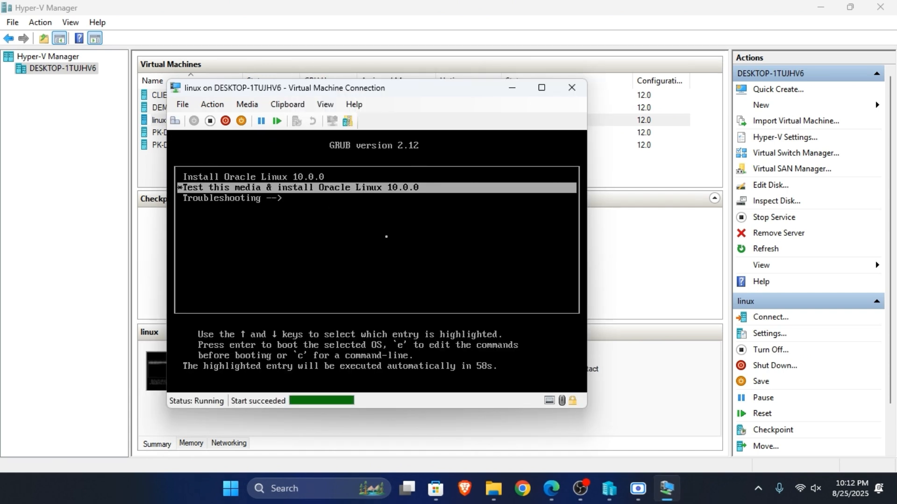
Step: Boot the Install Oracle Linux 10.0.0 entry, show the virtual machine full screen, and slide the connection bar aside
{"action": "key", "text": "Up"}
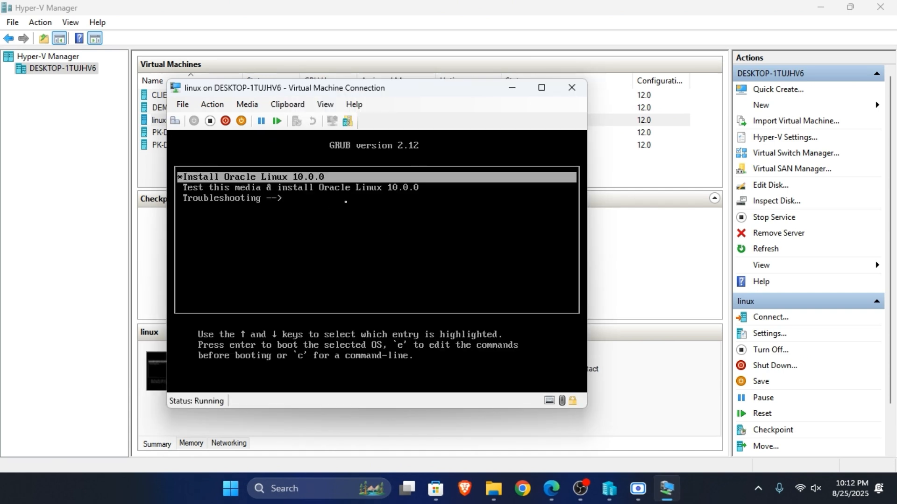
{"action": "key", "text": "Return"}
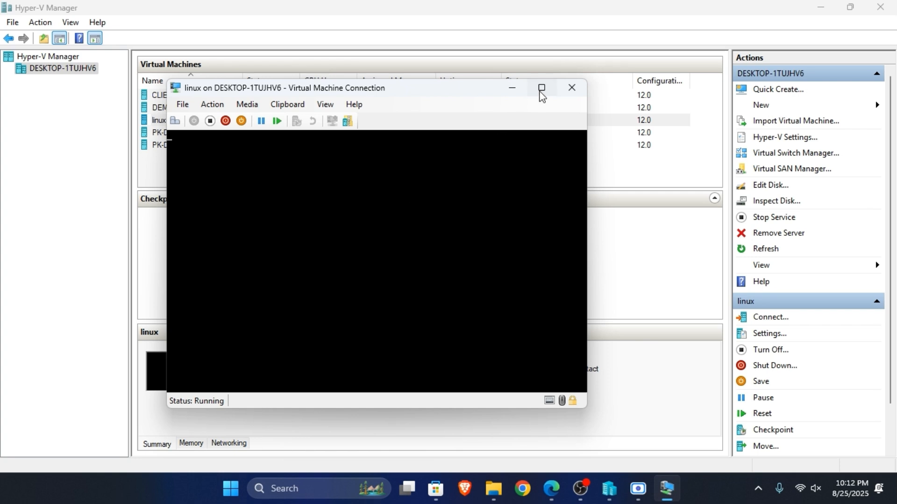
{"action": "left_click", "coordinate": [541, 89]}
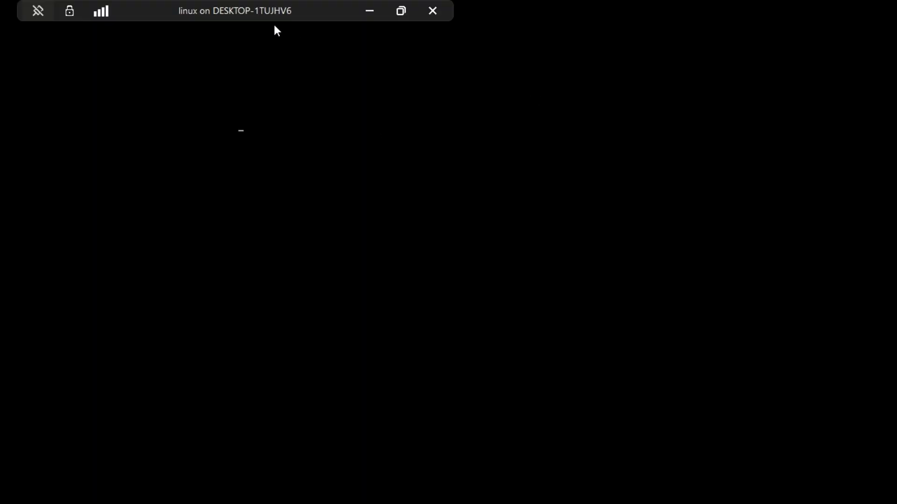
{"action": "left_click_drag", "start_coordinate": [276, 15], "coordinate": [456, 15]}
{"action": "left_click_drag", "start_coordinate": [379, 14], "coordinate": [183, 16]}
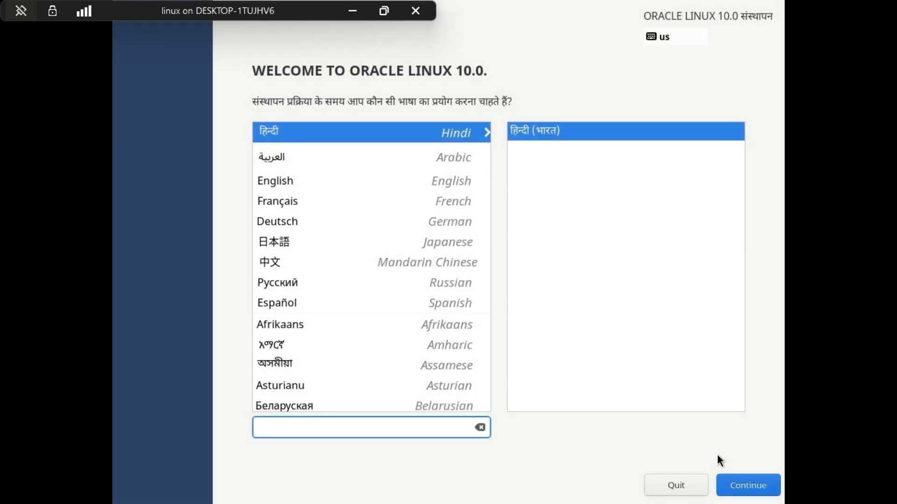
Step: Set the installation language to English (India) and continue to the installation summary
{"action": "left_click", "coordinate": [423, 189]}
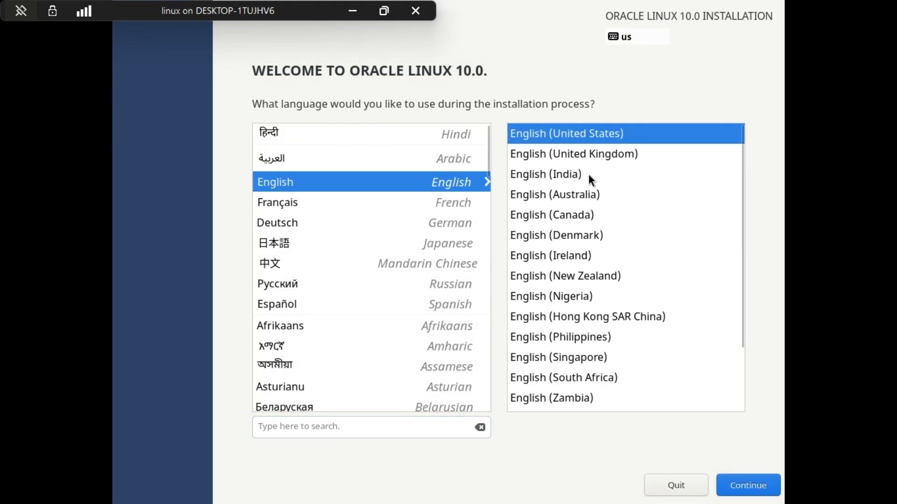
{"action": "left_click", "coordinate": [611, 177]}
{"action": "left_click", "coordinate": [749, 485]}
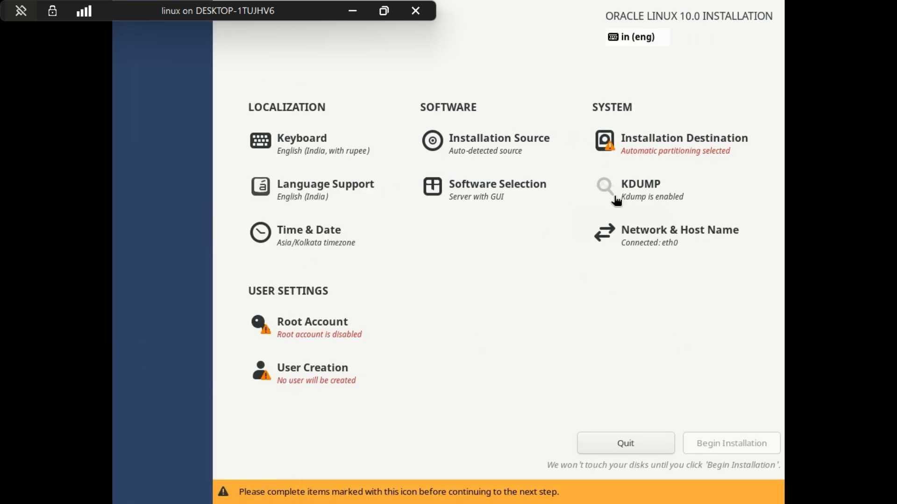
Step: Check the installation source, and set the software selection to Minimal Install with the Development Tools add-on
{"action": "left_click", "coordinate": [512, 152]}
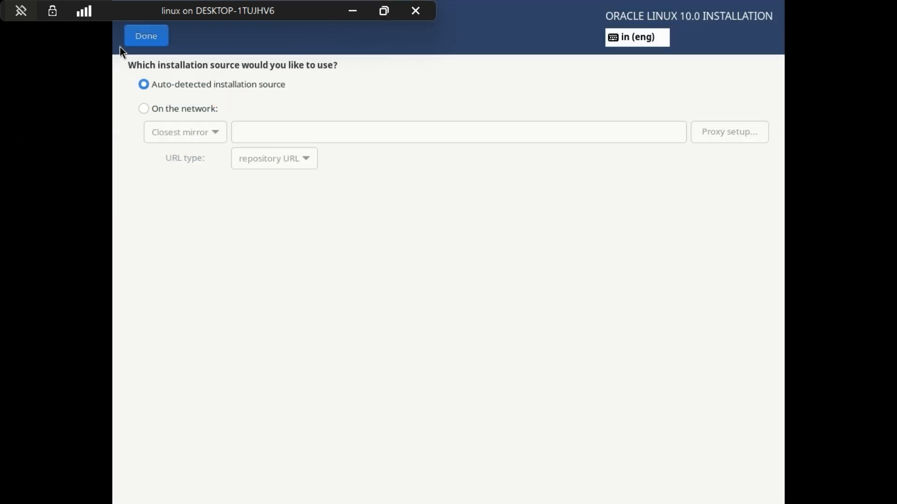
{"action": "left_click", "coordinate": [139, 43]}
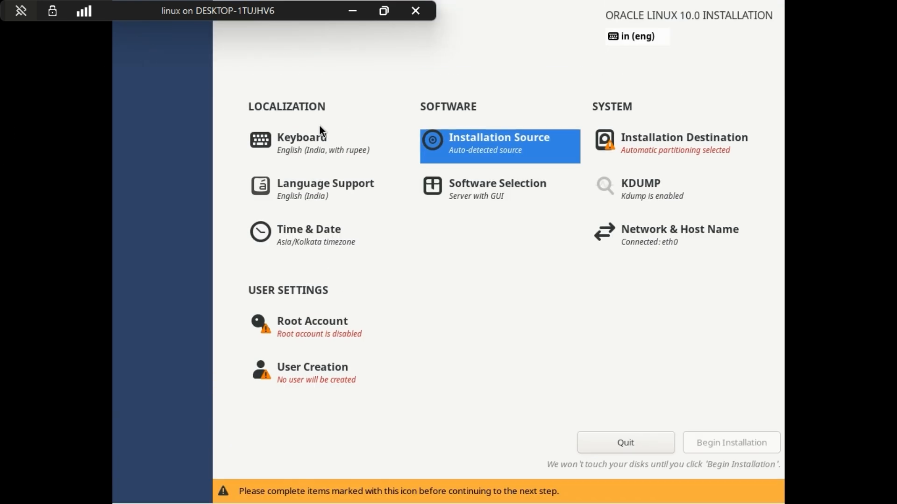
{"action": "left_click", "coordinate": [508, 195]}
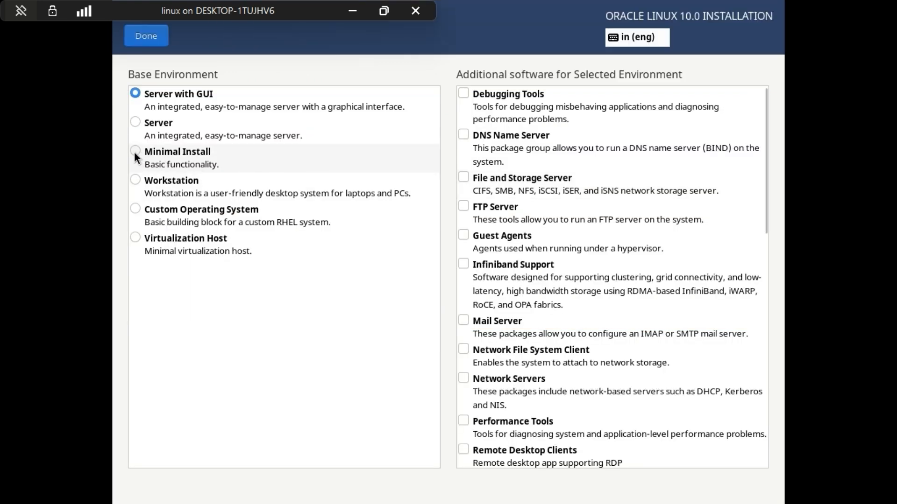
{"action": "left_click", "coordinate": [134, 154]}
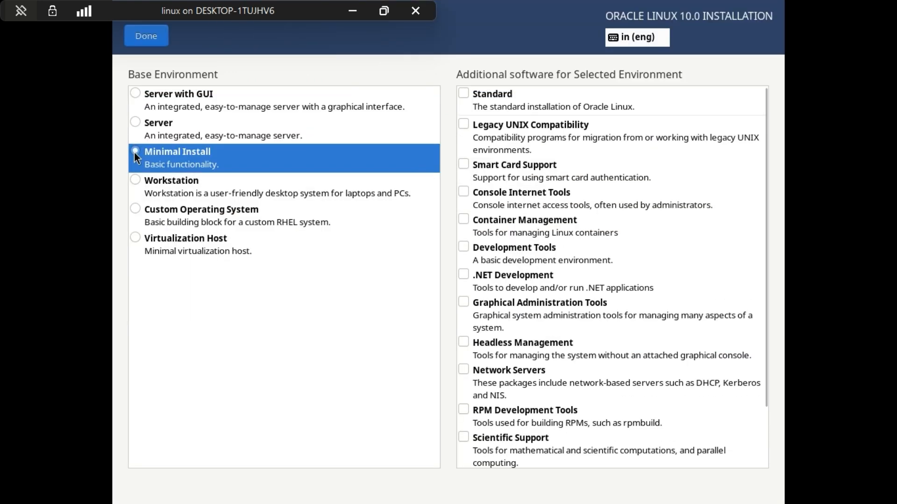
{"action": "left_click", "coordinate": [463, 247]}
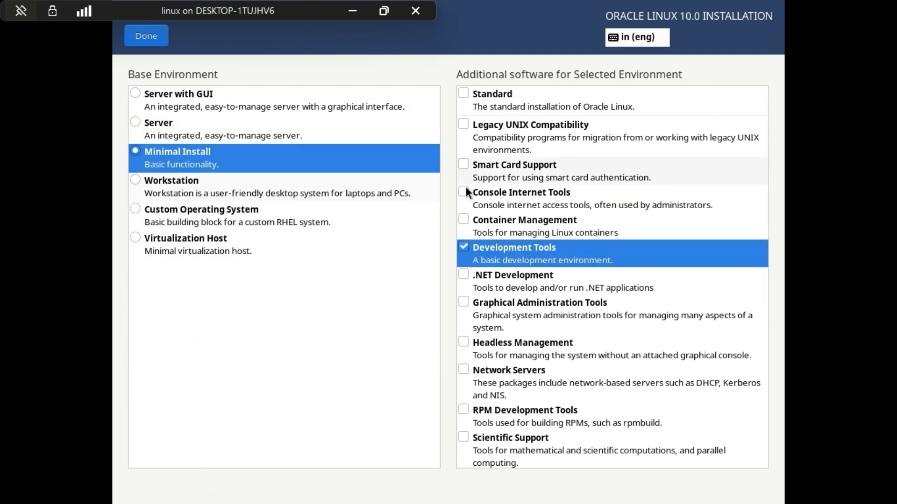
{"action": "left_click", "coordinate": [144, 37]}
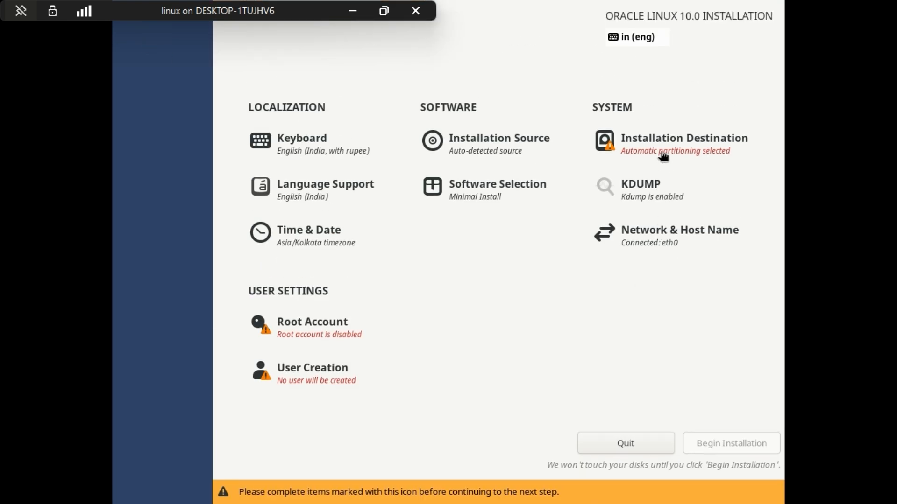
Step: Accept the 40 GiB virtual disk with automatic partitioning as installation destination, and review the Kdump settings
{"action": "left_click", "coordinate": [664, 152]}
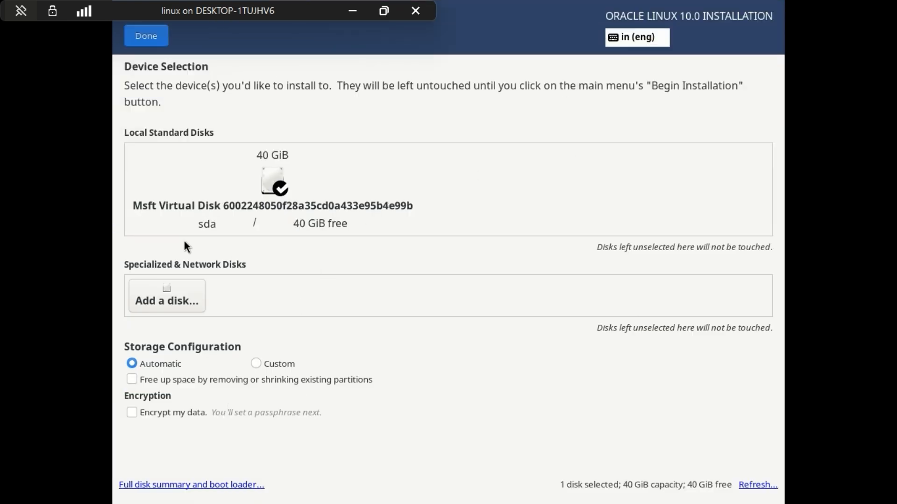
{"action": "left_click", "coordinate": [146, 36]}
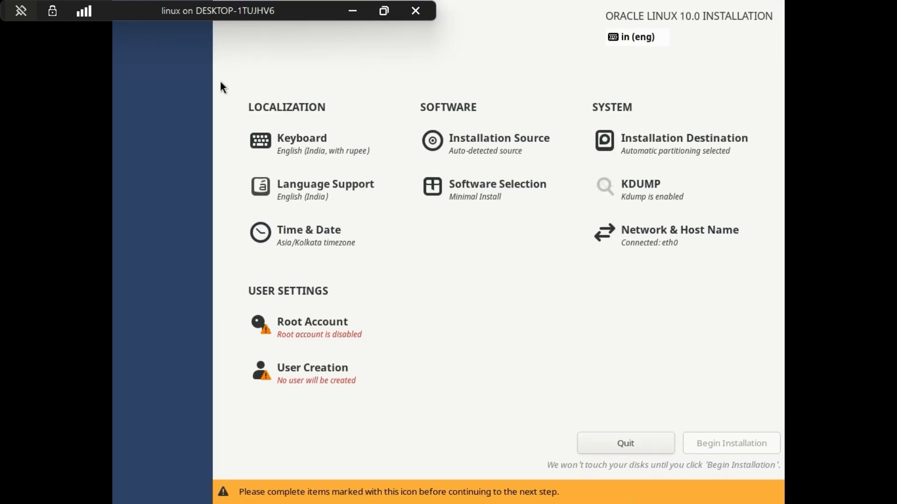
{"action": "left_click", "coordinate": [665, 203]}
{"action": "left_click", "coordinate": [152, 39]}
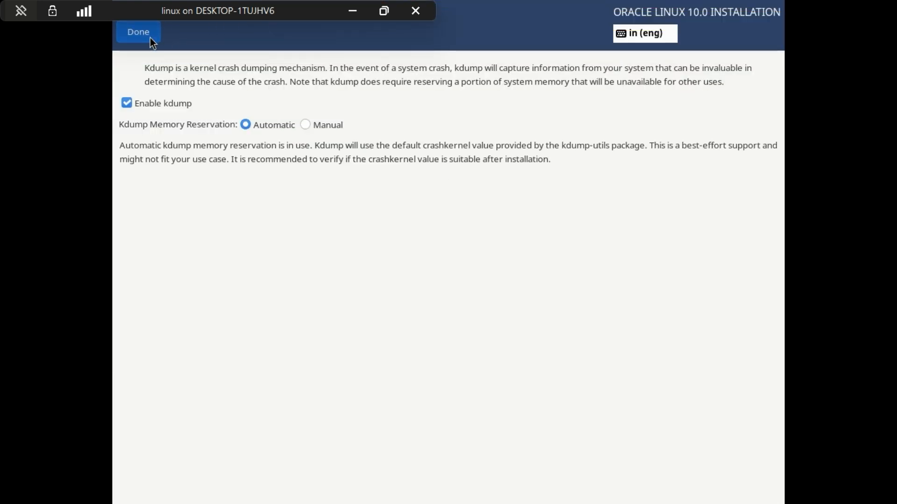
Step: Set the eth0 connection's IPv4 method to Manual, and move the dialog clear of the current network details
{"action": "left_click", "coordinate": [661, 243]}
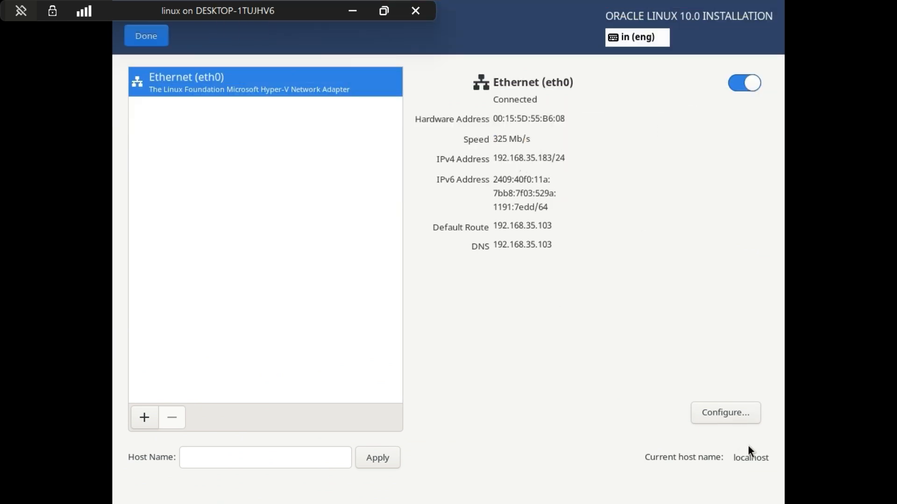
{"action": "left_click", "coordinate": [728, 420]}
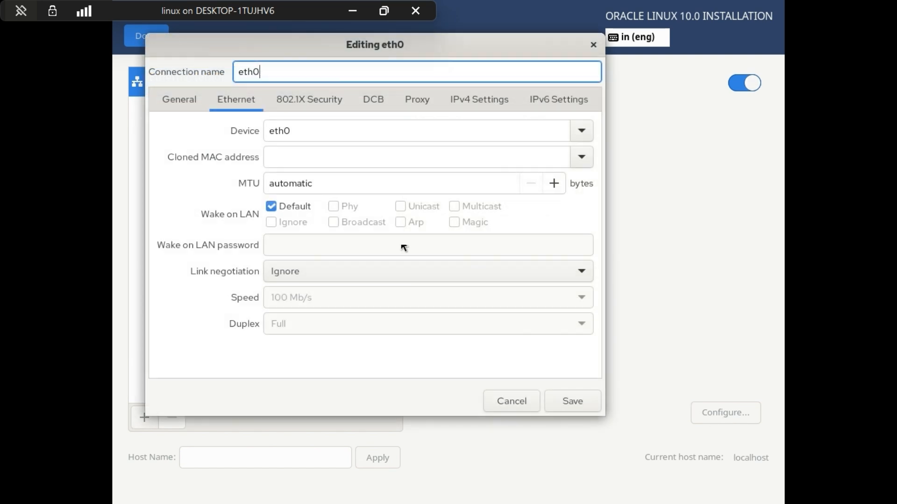
{"action": "left_click", "coordinate": [468, 100]}
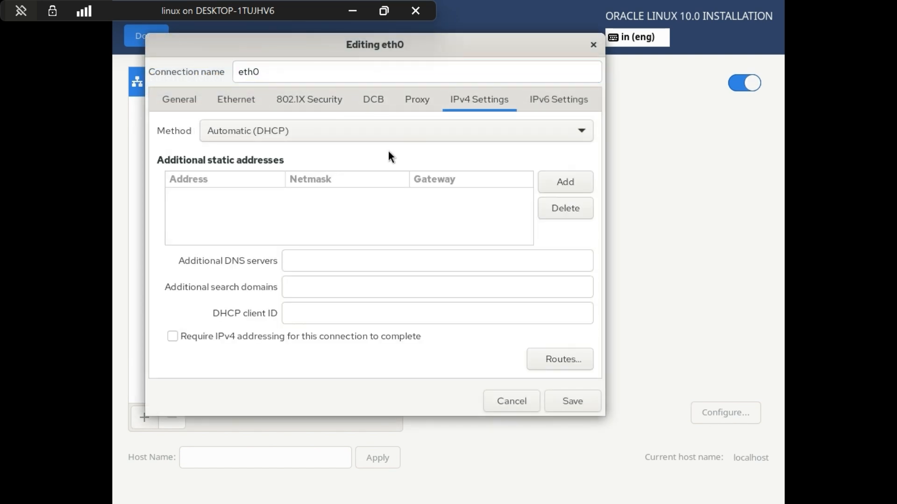
{"action": "left_click", "coordinate": [286, 130]}
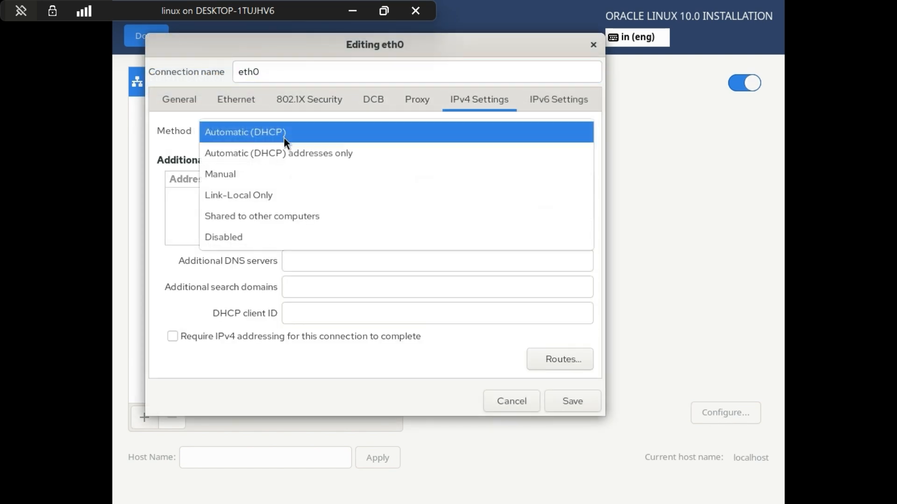
{"action": "left_click", "coordinate": [280, 174]}
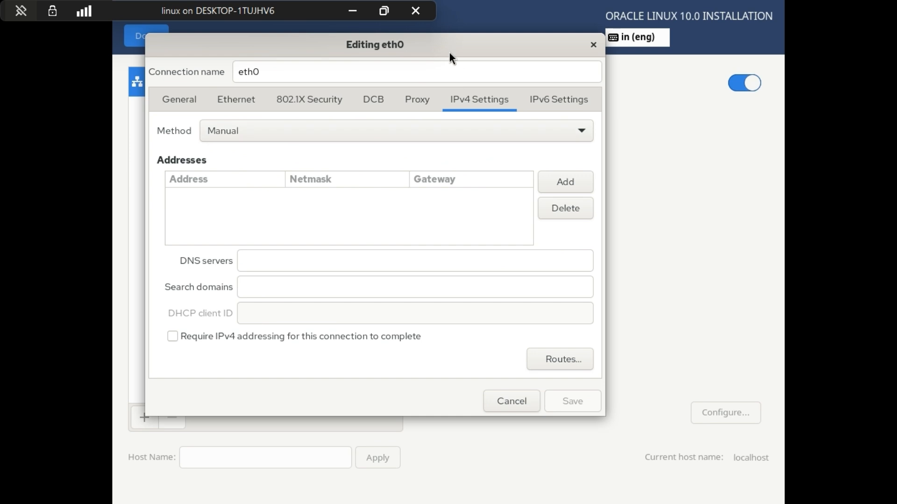
{"action": "left_click_drag", "start_coordinate": [450, 54], "coordinate": [621, 244]}
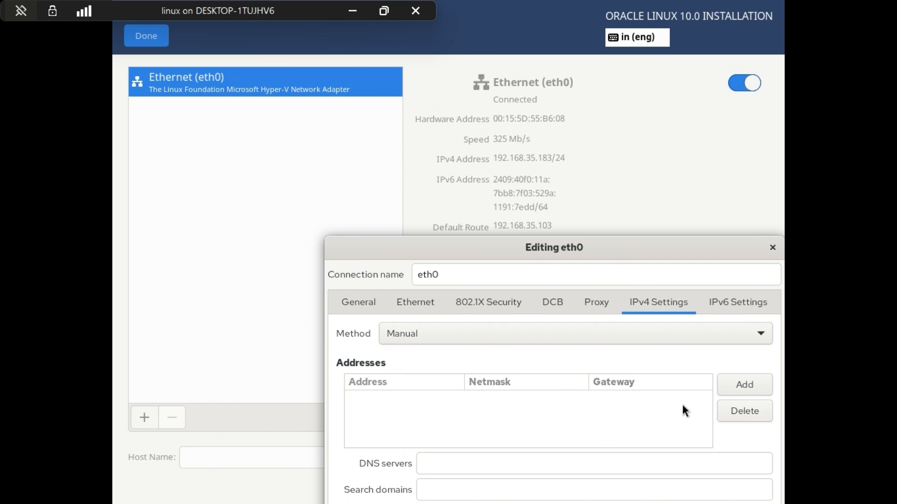
Step: Add a static IPv4 address entry for eth0 with the address 192.168.40.146
{"action": "left_click", "coordinate": [769, 381]}
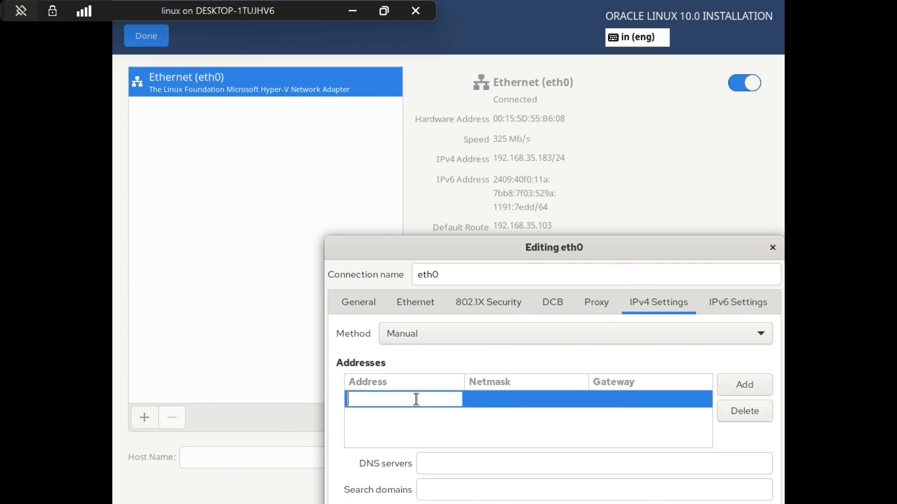
{"action": "key", "text": "Tab"}
{"action": "left_click", "coordinate": [416, 400]}
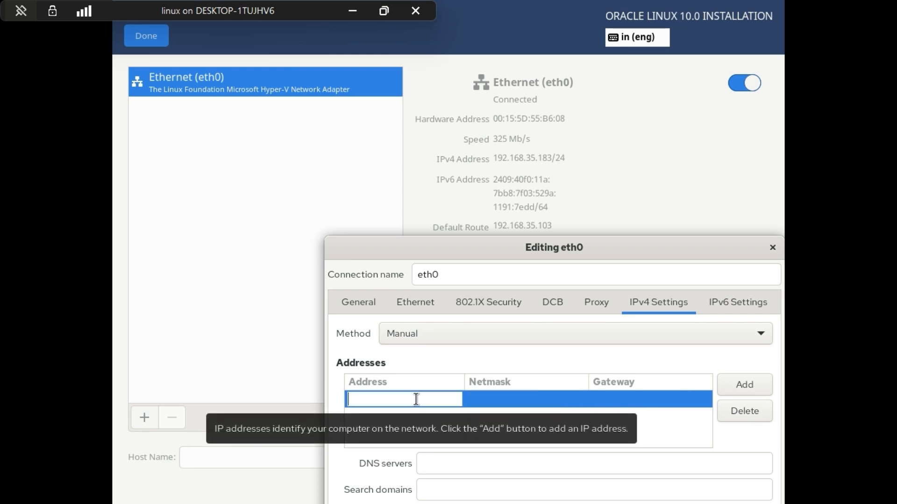
{"action": "type", "text": "192.168"}
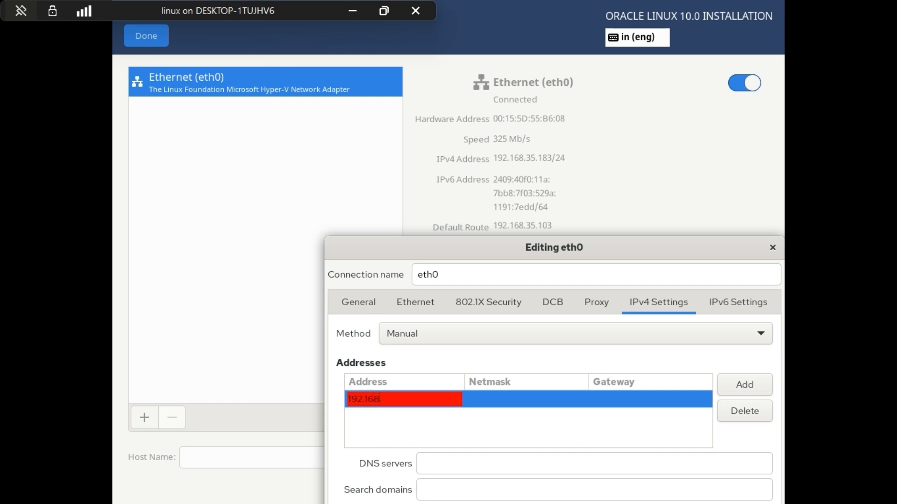
{"action": "type", "text": ".40"}
{"action": "type", "text": ".146"}
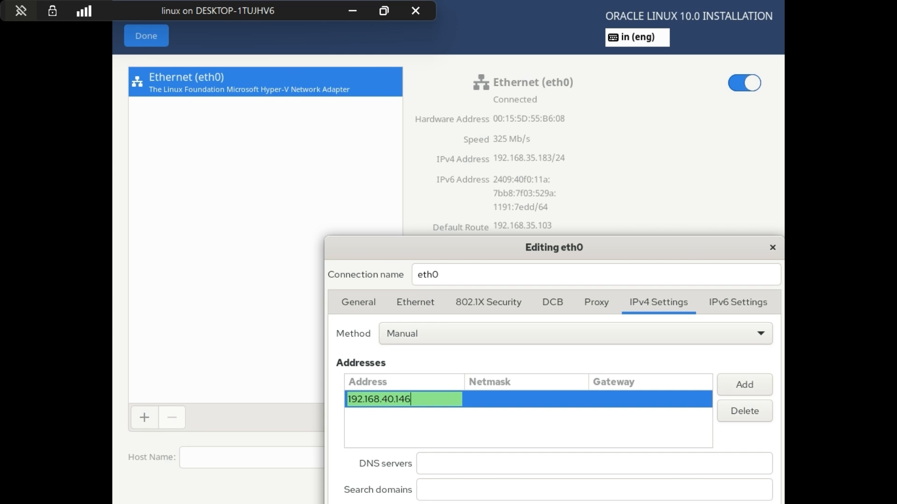
Step: Set the static address entry's netmask to 24 and its gateway to 192.162.40.2
{"action": "left_click", "coordinate": [486, 397]}
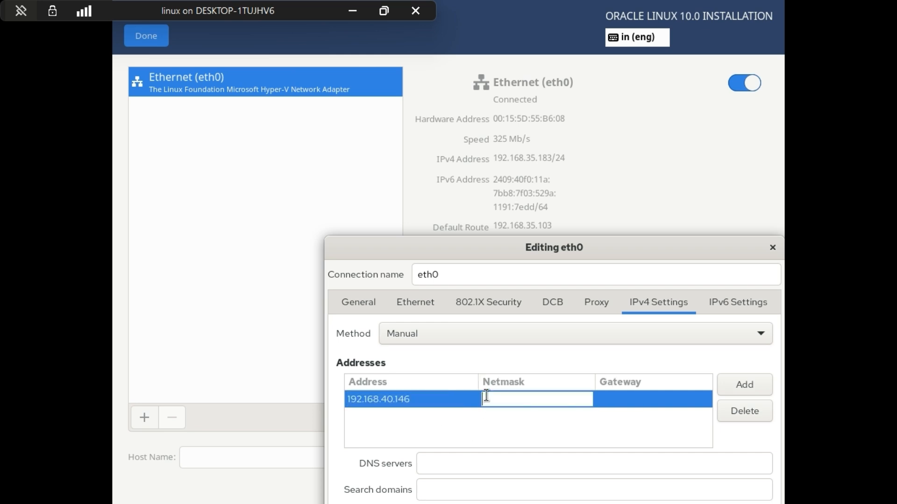
{"action": "key", "text": "Tab"}
{"action": "left_click", "coordinate": [556, 400]}
{"action": "type", "text": "24"}
{"action": "left_click", "coordinate": [641, 402]}
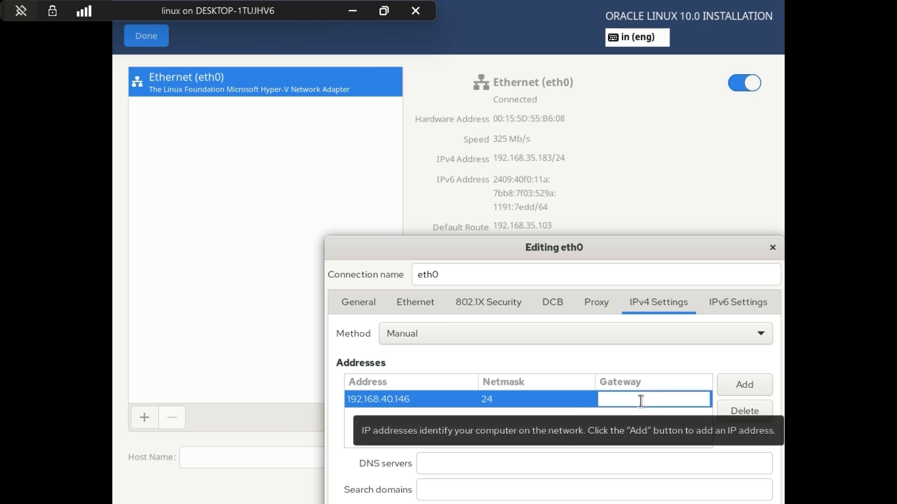
{"action": "type", "text": "192"}
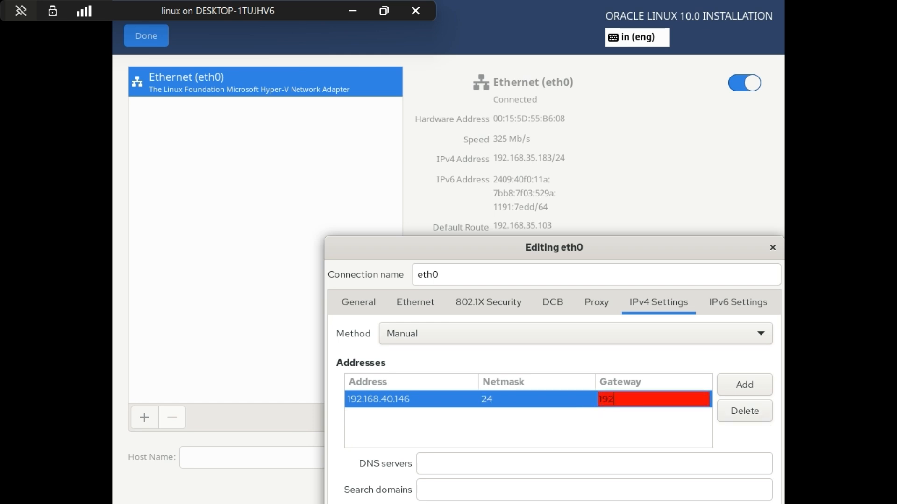
{"action": "type", "text": ".162.40.2"}
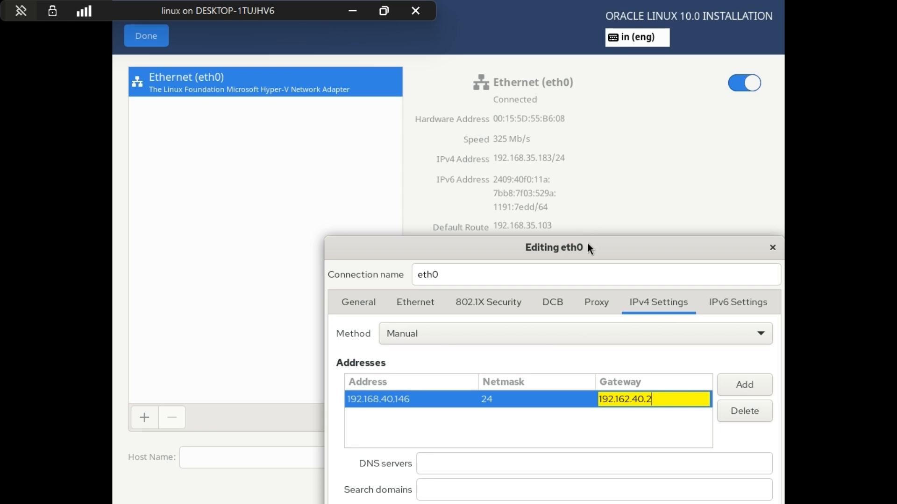
Step: Move the eth0 dialog up until its lower edge is reachable, and save the connection with the DNS servers left empty
{"action": "left_click_drag", "start_coordinate": [587, 243], "coordinate": [520, 215]}
{"action": "left_click", "coordinate": [406, 436]}
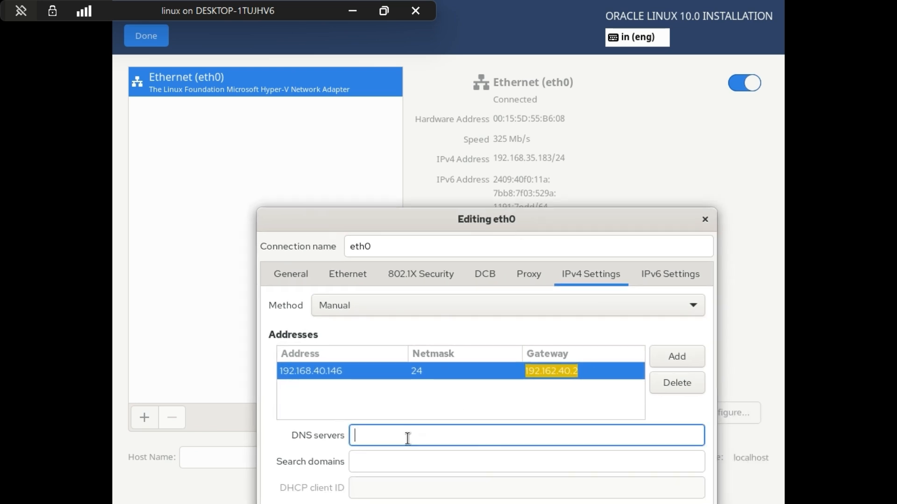
{"action": "left_click_drag", "start_coordinate": [474, 223], "coordinate": [392, 155]}
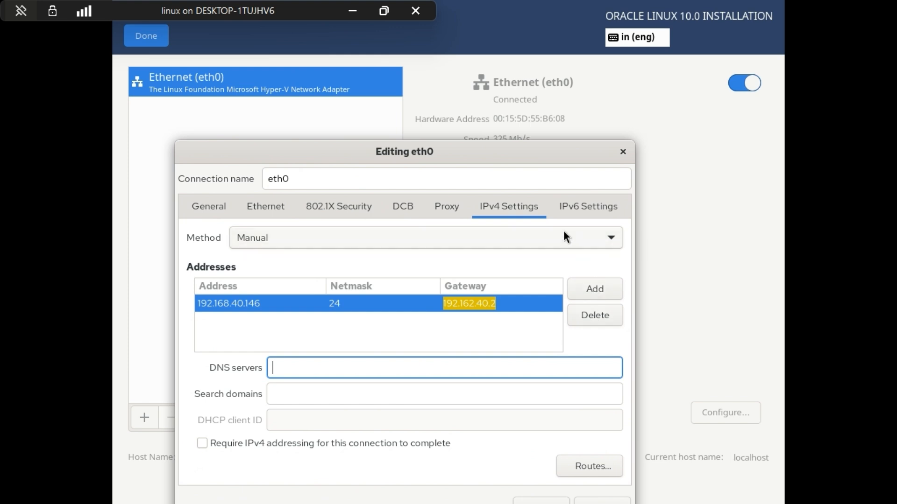
{"action": "left_click_drag", "start_coordinate": [452, 155], "coordinate": [436, 51]}
{"action": "left_click", "coordinate": [586, 406]}
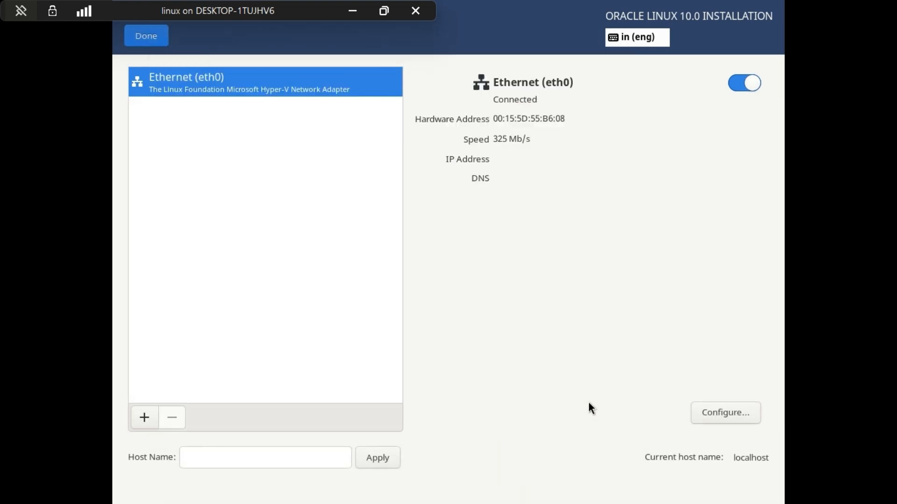
Step: Switch the eth0 connection off and on again to reconnect with the static address settings
{"action": "left_click", "coordinate": [736, 84]}
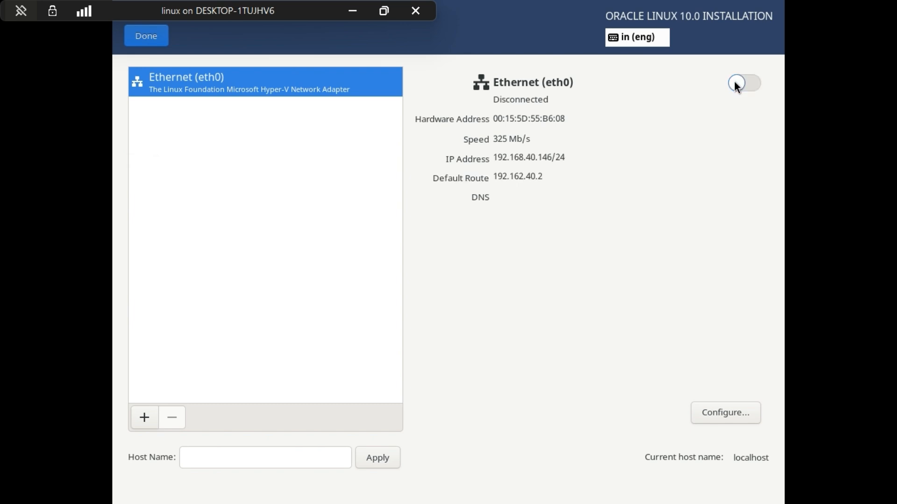
{"action": "left_click", "coordinate": [737, 85]}
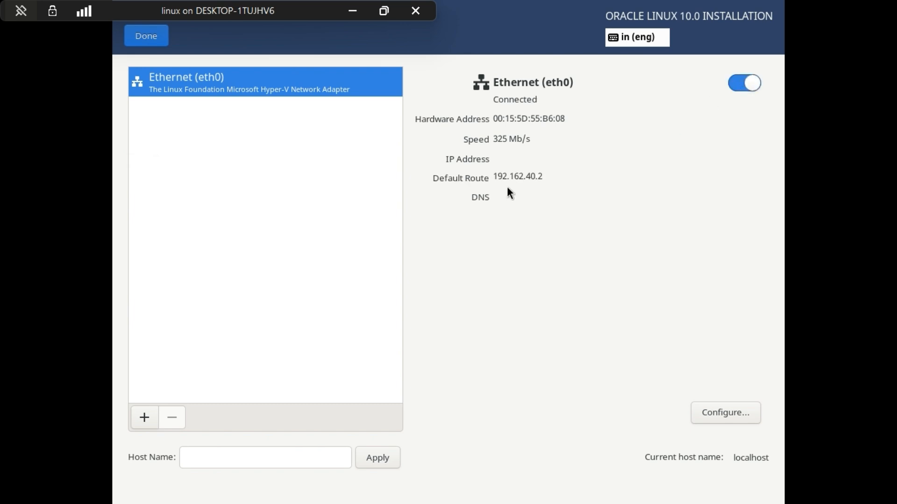
{"action": "left_click", "coordinate": [755, 84]}
{"action": "left_click", "coordinate": [757, 87]}
{"action": "left_click", "coordinate": [757, 86]}
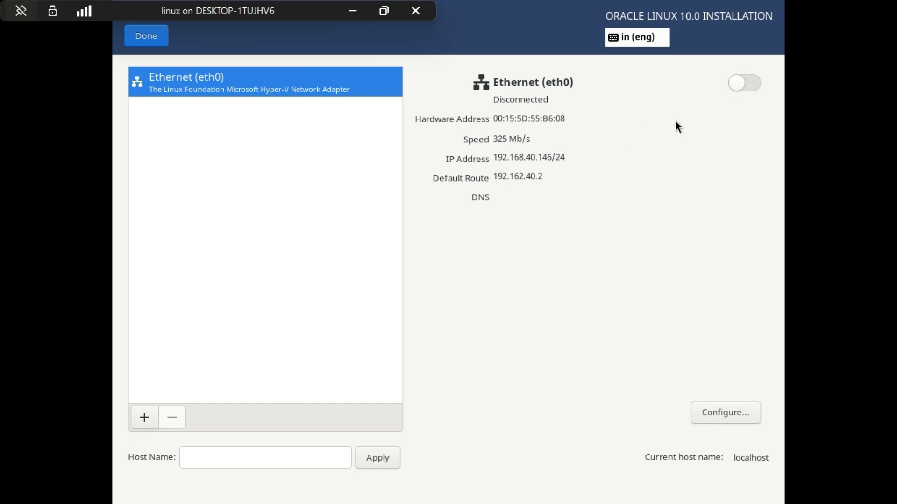
{"action": "left_click", "coordinate": [750, 85]}
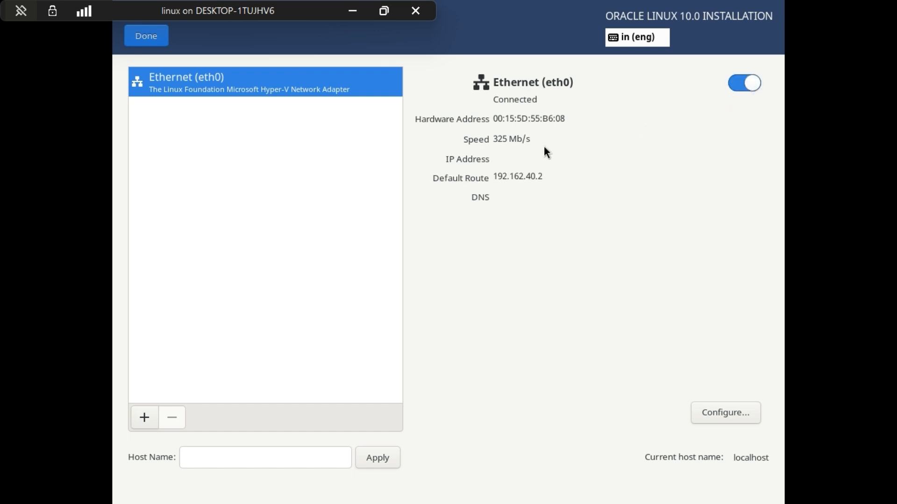
Step: Set the system's host name to Linuxmachine, apply it, and close the network settings
{"action": "left_click", "coordinate": [224, 454]}
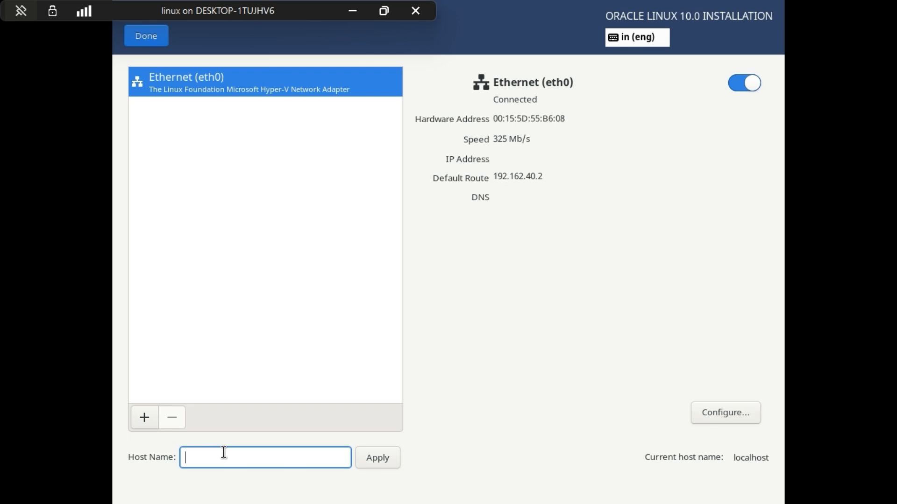
{"action": "type", "text": "Linuxmachine"}
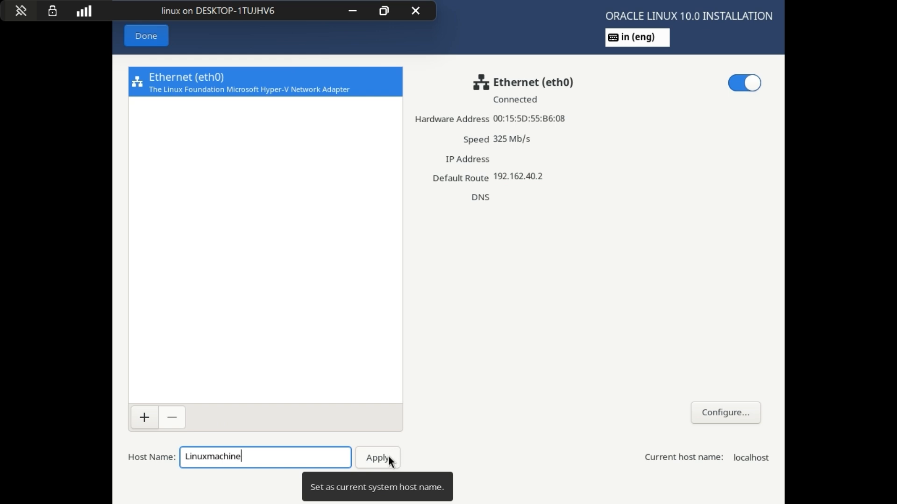
{"action": "left_click_drag", "start_coordinate": [254, 456], "coordinate": [146, 457]}
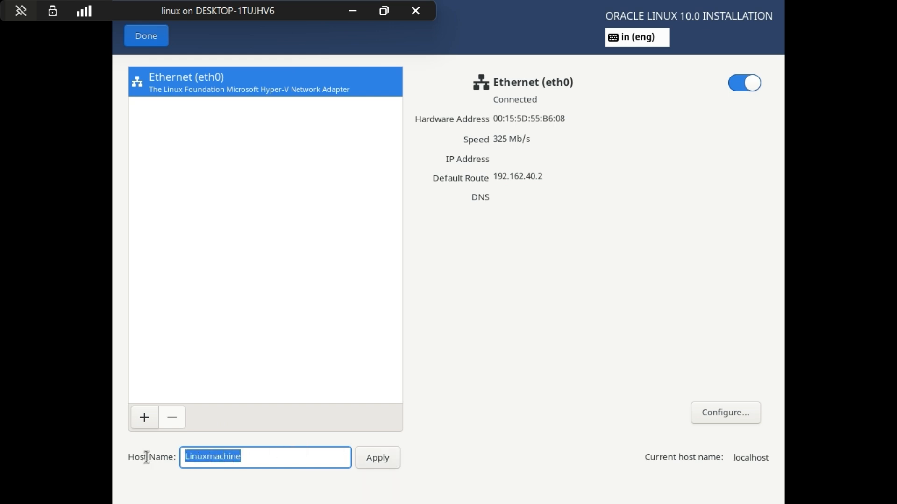
{"action": "left_click", "coordinate": [280, 456]}
{"action": "left_click", "coordinate": [382, 464]}
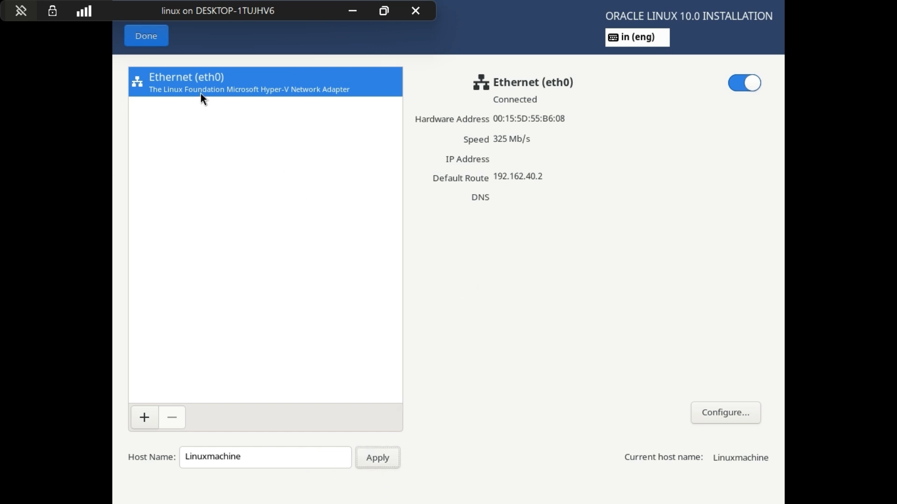
{"action": "left_click", "coordinate": [162, 35]}
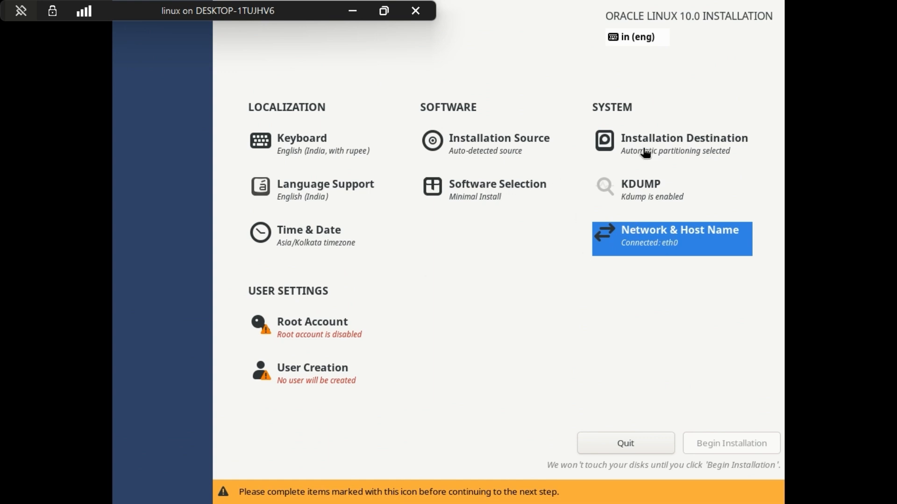
Step: Enable the root account, and enter and confirm the root password, checking both entries by briefly revealing them
{"action": "left_click", "coordinate": [344, 330]}
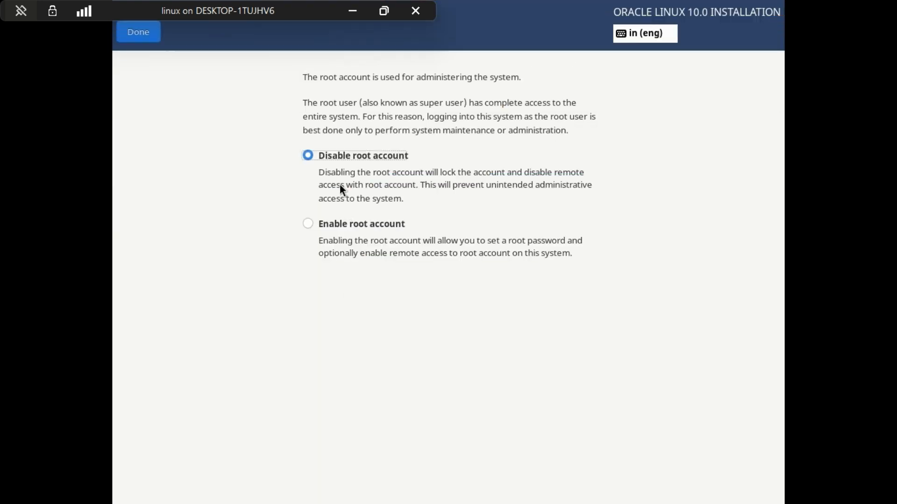
{"action": "left_click", "coordinate": [347, 226]}
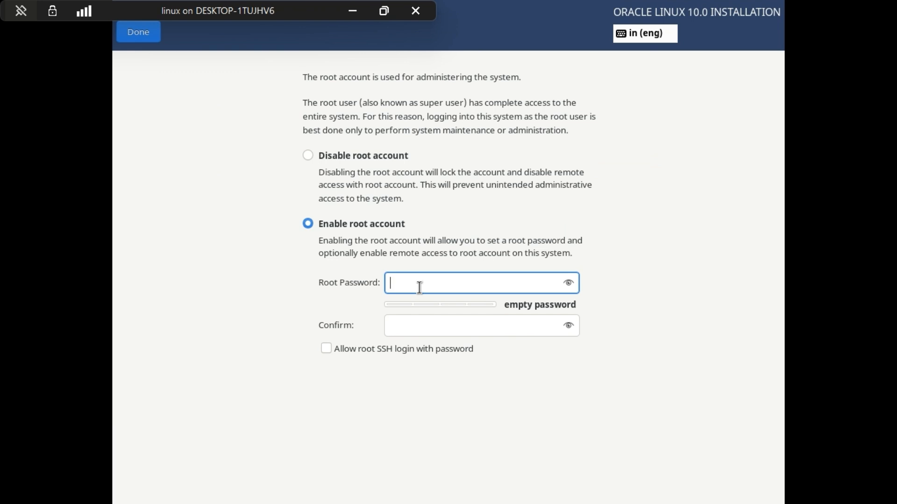
{"action": "type", "text": "•••••••"}
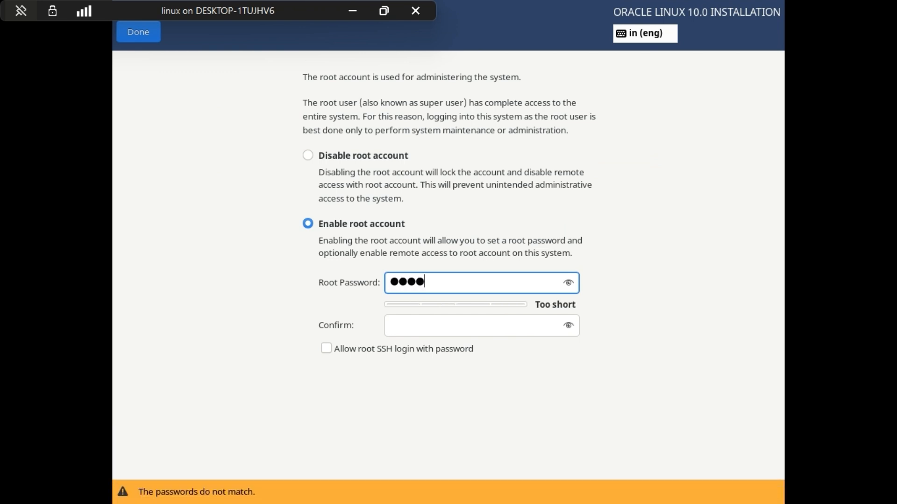
{"action": "type", "text": "••"}
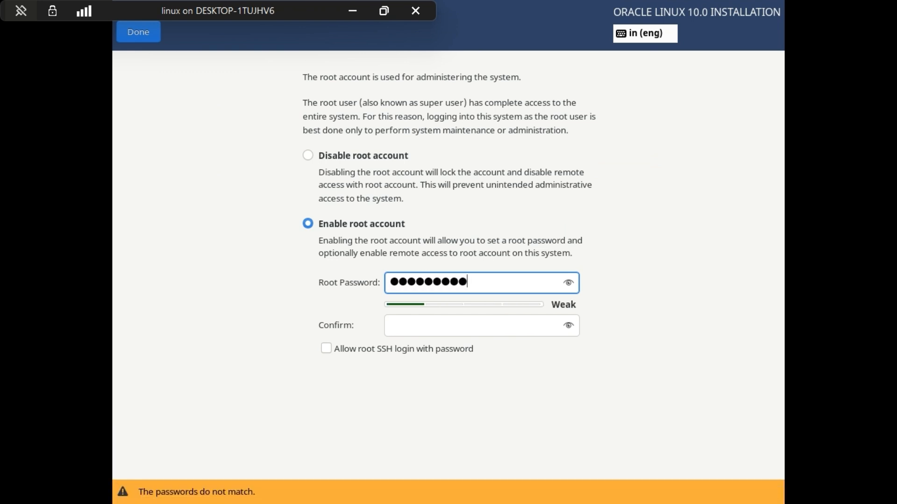
{"action": "left_click", "coordinate": [570, 282]}
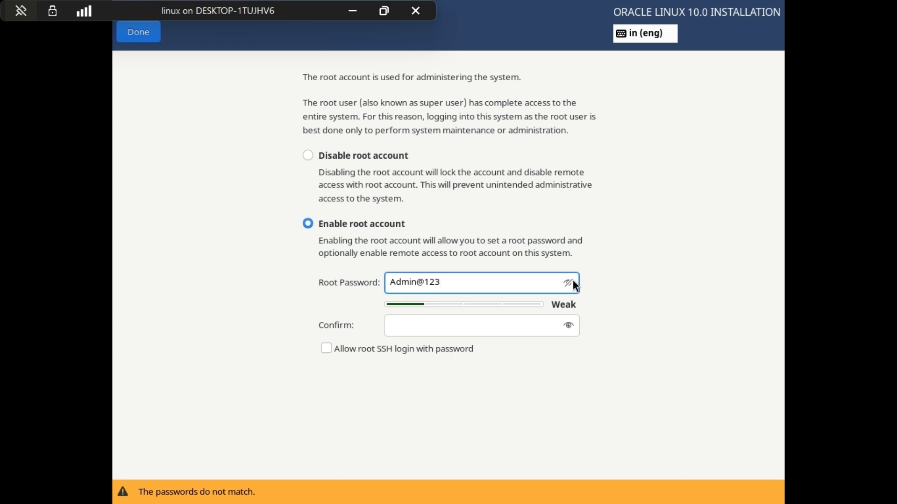
{"action": "left_click", "coordinate": [570, 282]}
{"action": "left_click", "coordinate": [482, 332]}
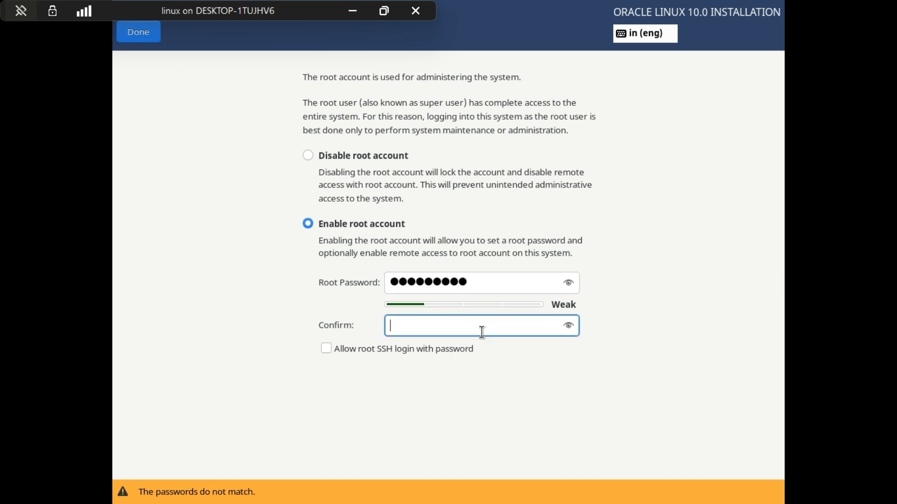
{"action": "type", "text": "Admin@1"}
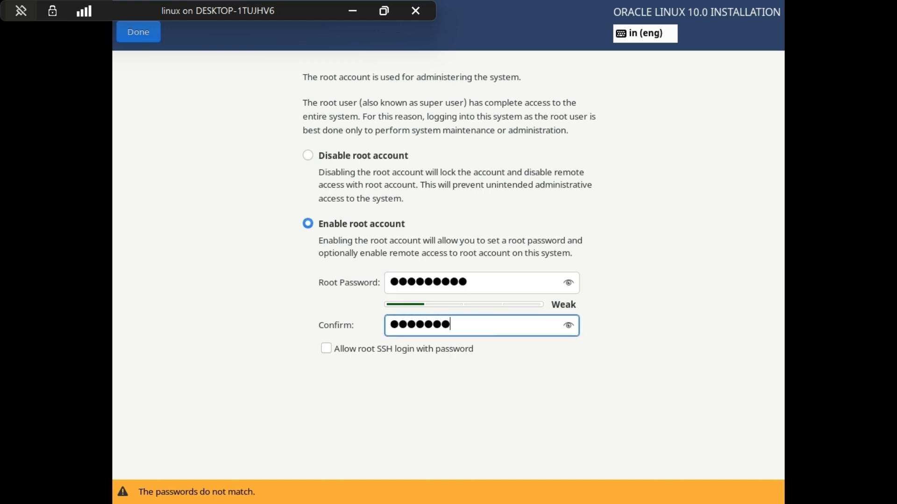
{"action": "type", "text": "23"}
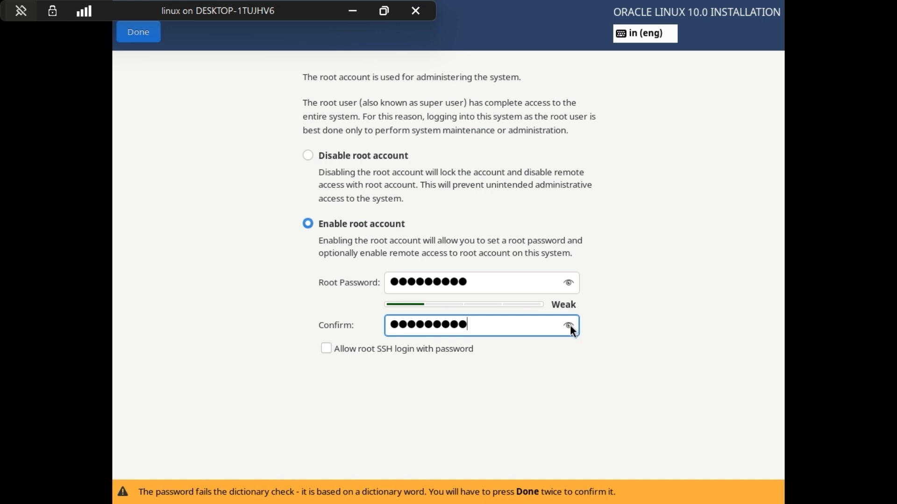
{"action": "left_click", "coordinate": [568, 325]}
{"action": "left_click", "coordinate": [569, 325]}
Step: Allow root SSH login with password and save the root account settings, accepting the weak password
{"action": "left_click", "coordinate": [372, 349]}
{"action": "left_click", "coordinate": [371, 349]}
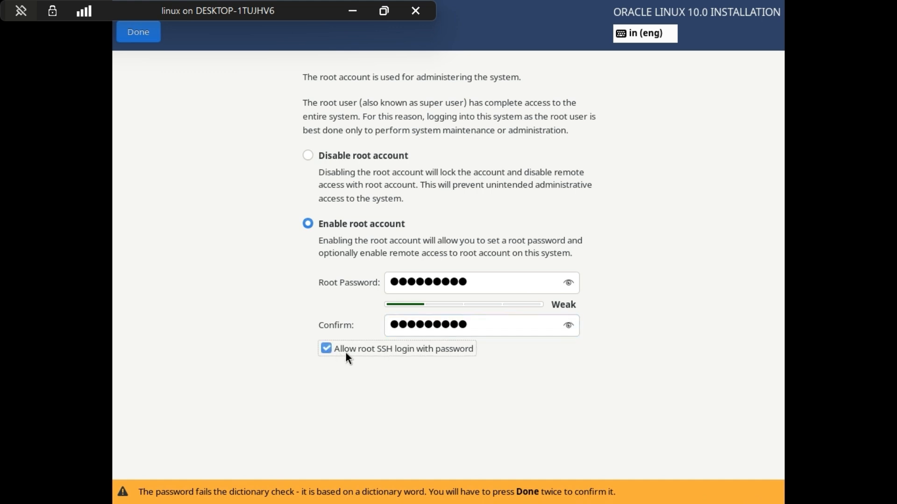
{"action": "left_click", "coordinate": [159, 32]}
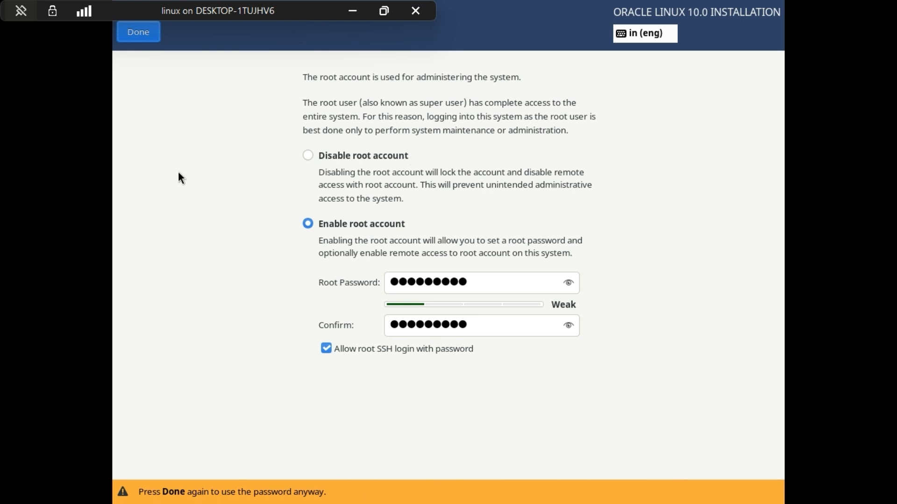
{"action": "left_click", "coordinate": [145, 35]}
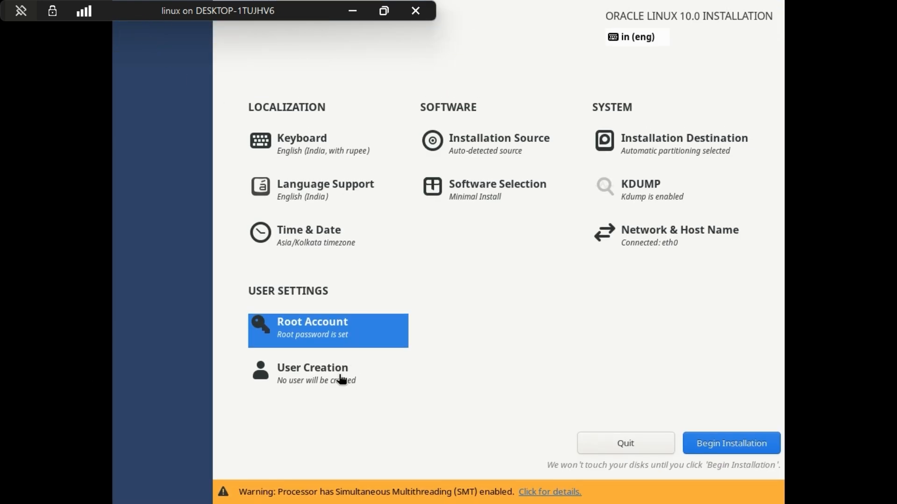
Step: Enter the new user's full name in user creation, and check the advanced group membership without changing it
{"action": "left_click", "coordinate": [343, 381]}
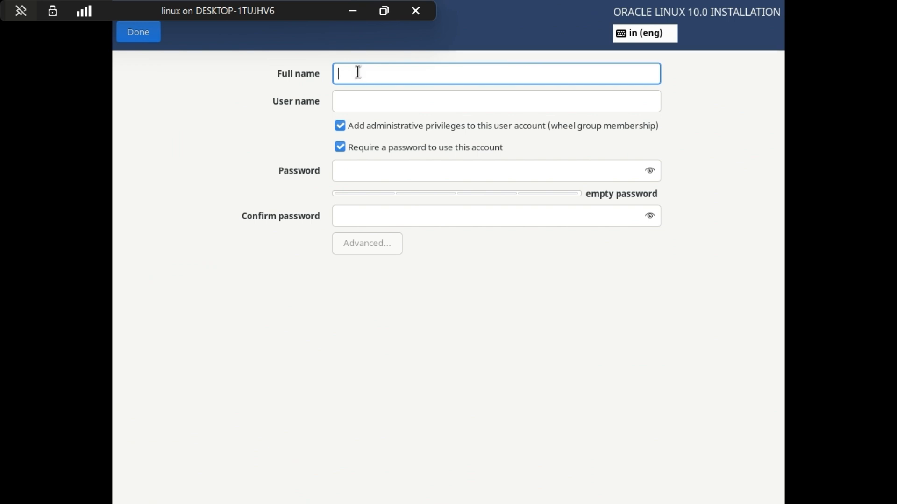
{"action": "type", "text": "puneet"}
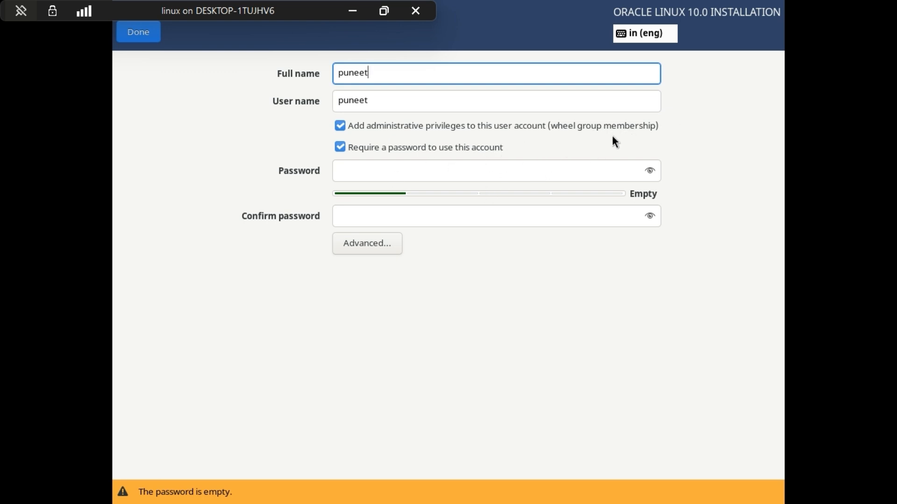
{"action": "left_click", "coordinate": [378, 247]}
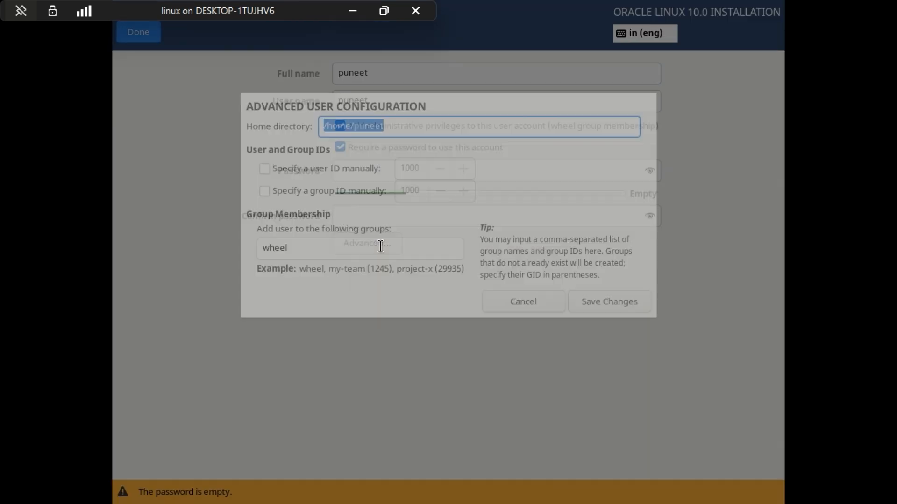
{"action": "left_click_drag", "start_coordinate": [291, 248], "coordinate": [237, 249]}
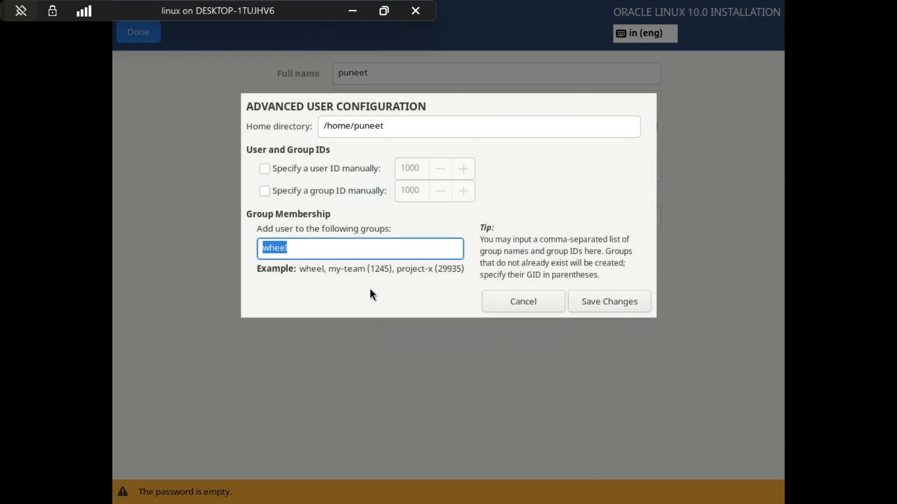
{"action": "left_click", "coordinate": [500, 303]}
Step: Enter the account password for the new administrator user, clearing the first attempt and retyping it in full
{"action": "left_click", "coordinate": [364, 170]}
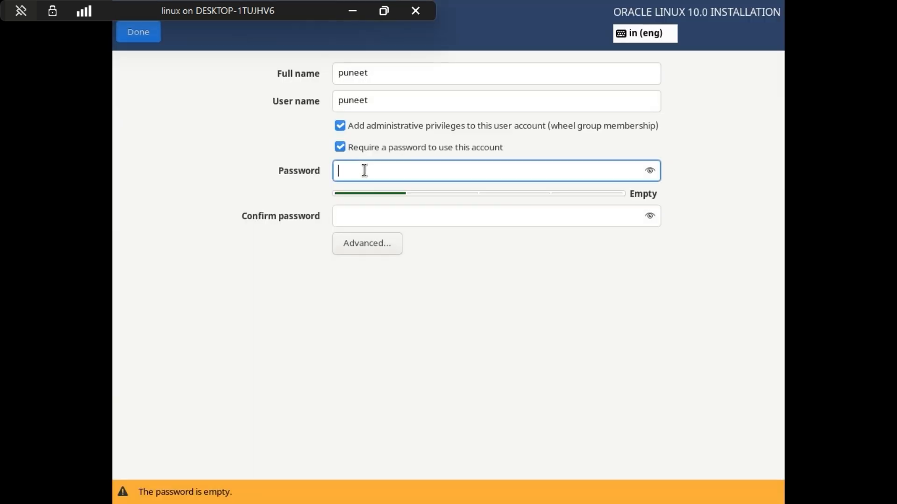
{"action": "type", "text": "abc"}
{"action": "key", "text": "BackSpace"}
{"action": "key", "text": "BackSpace"}
{"action": "key", "text": "BackSpace"}
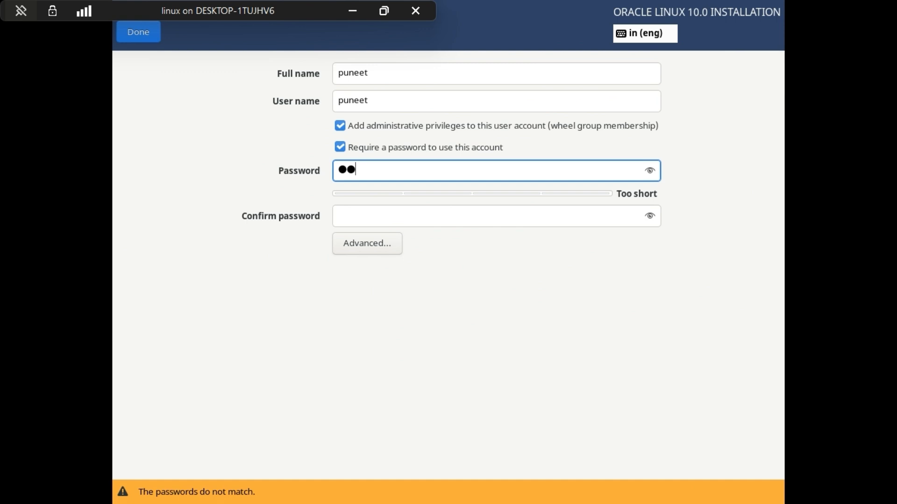
{"action": "type", "text": "abcdefghi"}
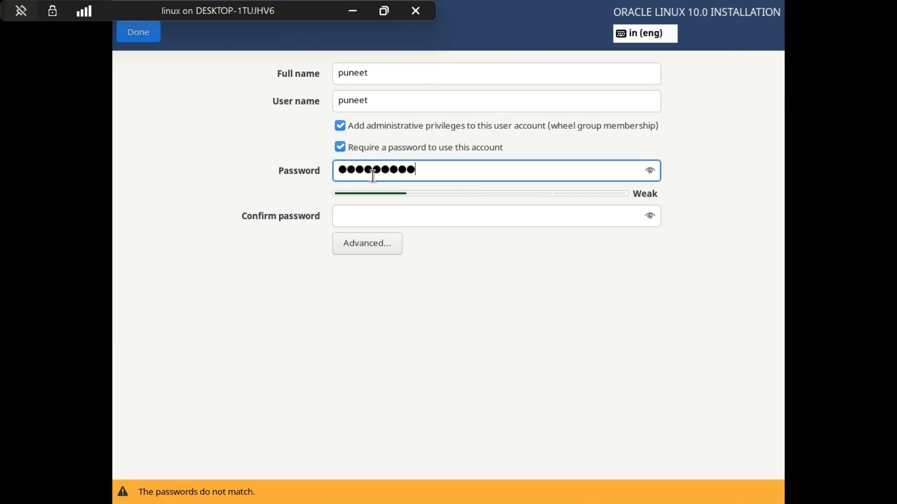
Step: Confirm the new user's account password and save the user account despite the weak password
{"action": "left_click", "coordinate": [394, 208]}
{"action": "type", "text": "abc"}
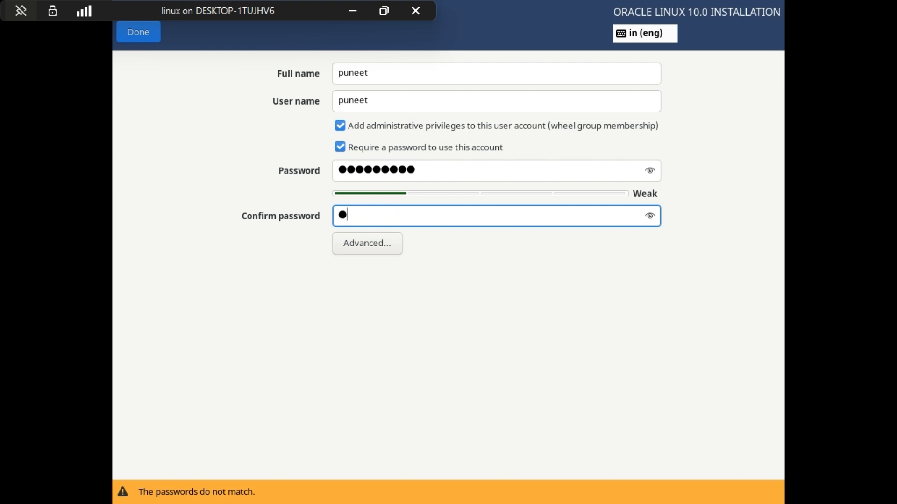
{"action": "type", "text": "defghi"}
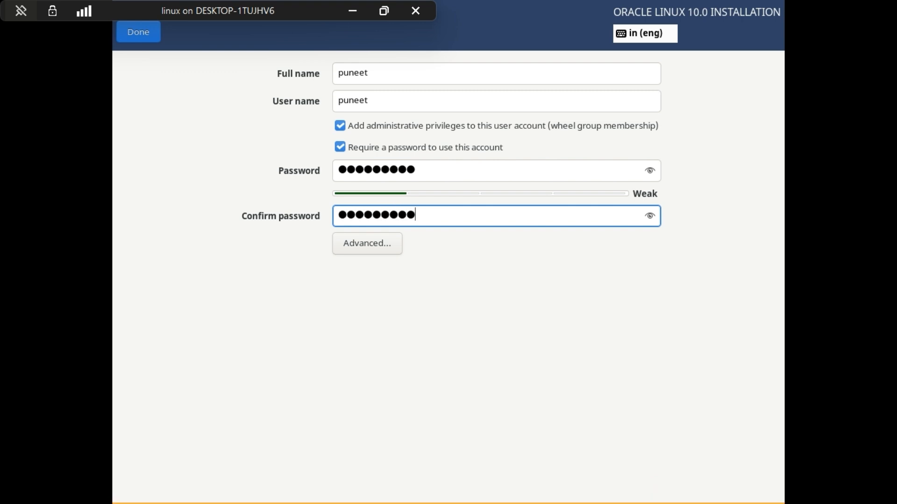
{"action": "left_click", "coordinate": [650, 215]}
{"action": "left_click", "coordinate": [650, 215]}
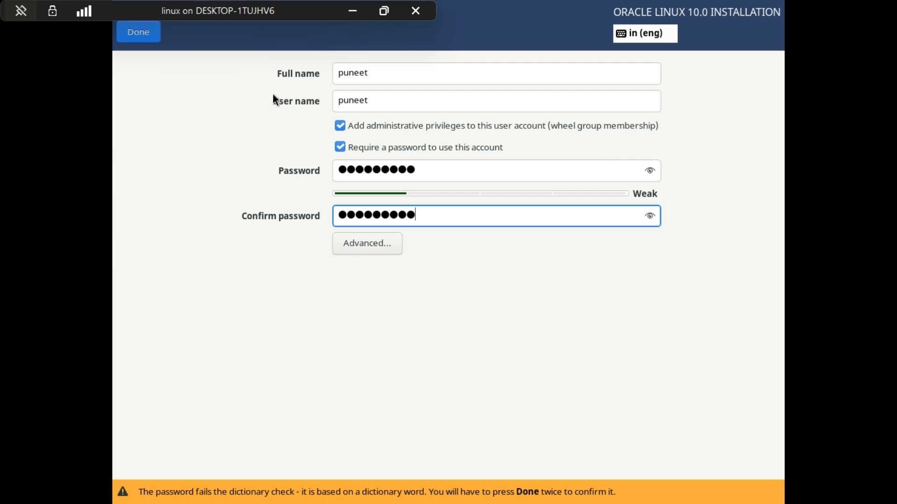
{"action": "left_click", "coordinate": [137, 31]}
{"action": "left_click", "coordinate": [137, 30]}
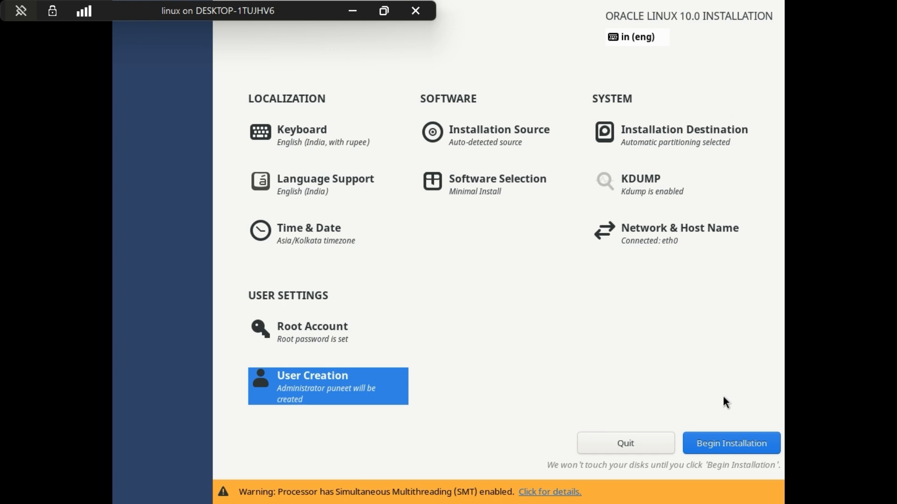
Step: Begin the Oracle Linux installation and reboot the system once it completes
{"action": "left_click", "coordinate": [735, 442]}
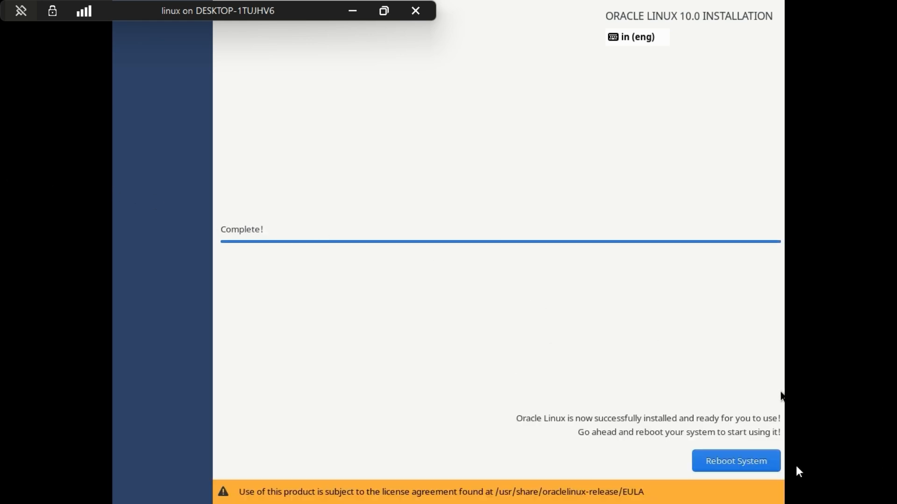
{"action": "left_click", "coordinate": [726, 456]}
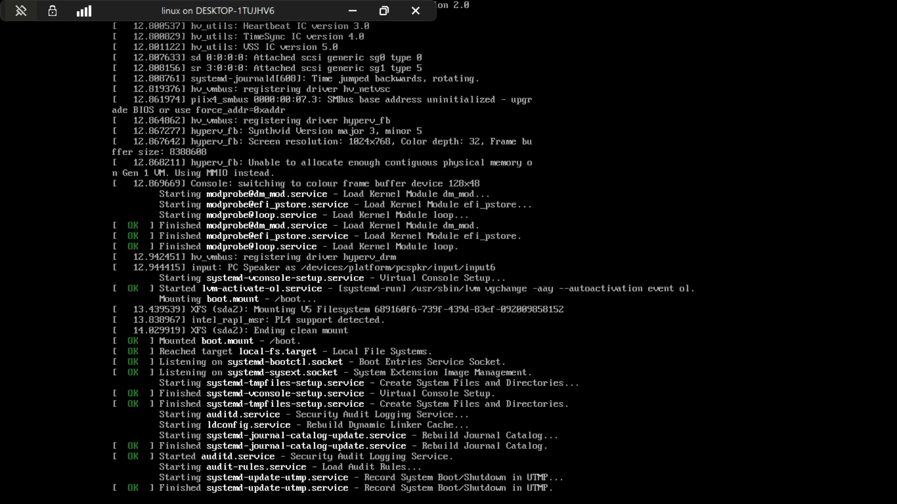
Step: Move the connection bar clear of the console text and log in as the new user with the account password
{"action": "left_click_drag", "start_coordinate": [129, 9], "coordinate": [578, 9]}
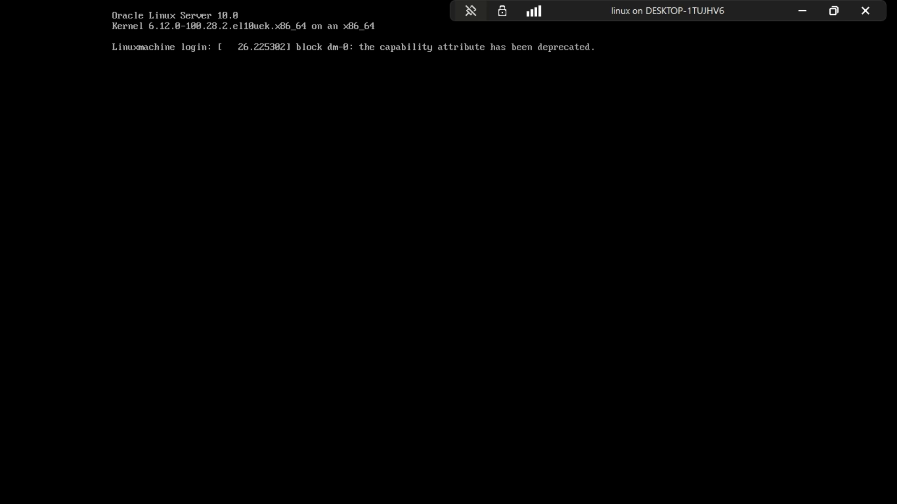
{"action": "key", "text": "Return"}
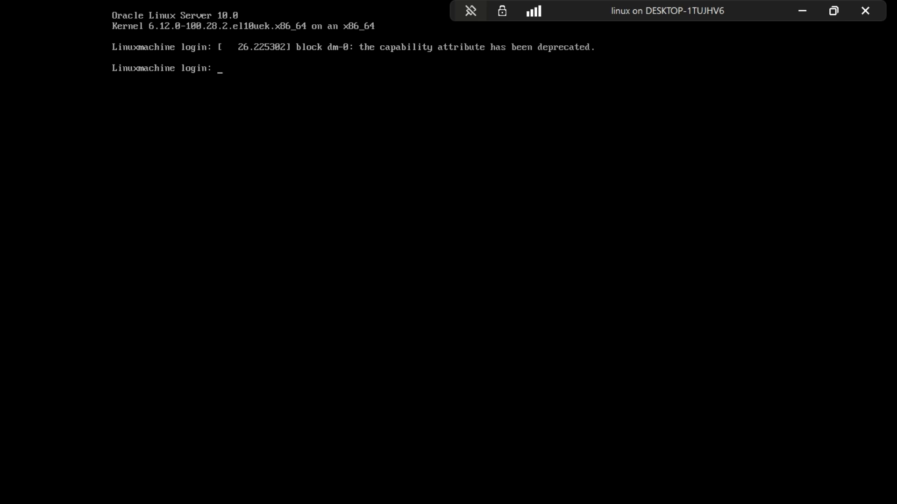
{"action": "type", "text": "punet"}
{"action": "key", "text": "BackSpace"}
{"action": "type", "text": "et"}
{"action": "key", "text": "Return"}
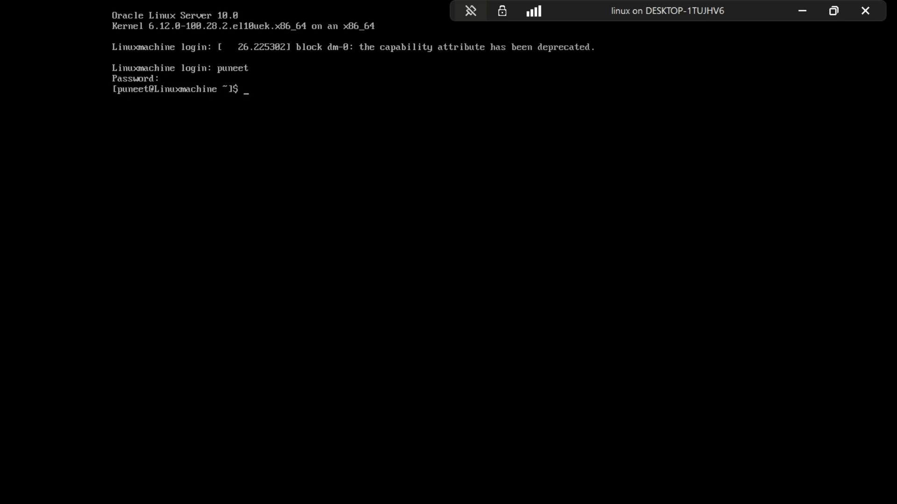
Step: Run ip a to check the network interfaces' addresses, and return to an empty prompt
{"action": "type", "text": "ip a"}
{"action": "key", "text": "Return"}
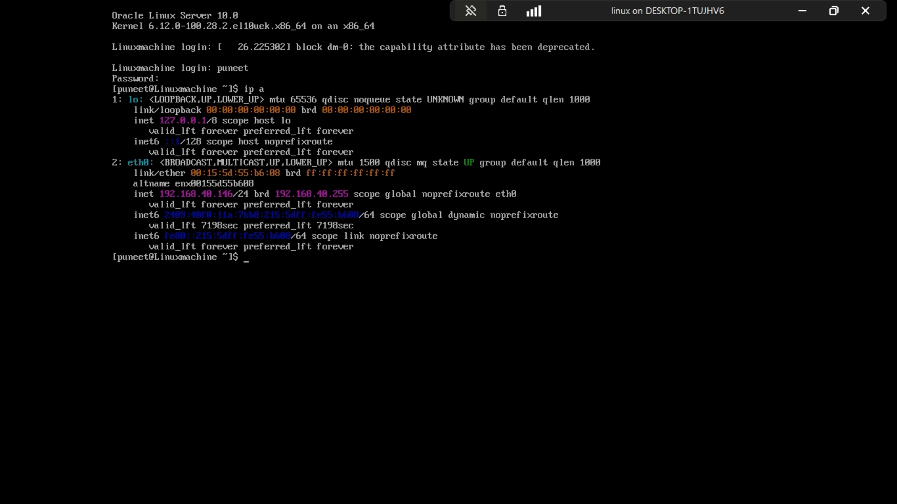
{"action": "key", "text": "Up"}
{"action": "key", "text": "BackSpace"}
{"action": "key", "text": "BackSpace"}
{"action": "key", "text": "BackSpace"}
{"action": "key", "text": "BackSpace"}
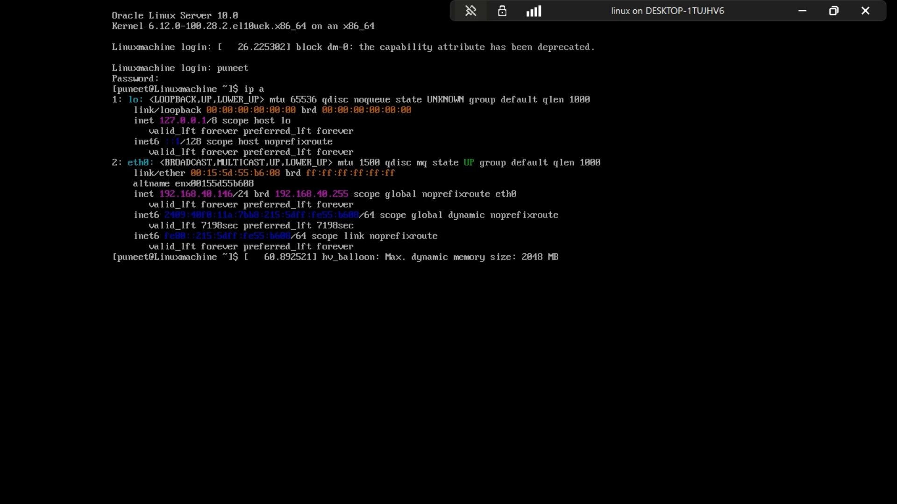
{"action": "key", "text": "Return"}
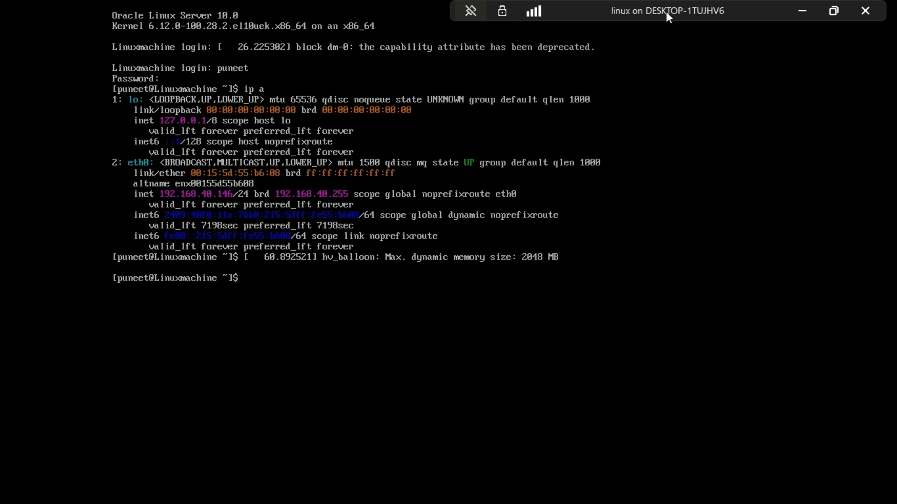
Step: Leave the full-screen console, shut down the linux virtual machine's operating system, and close its connection window
{"action": "left_click_drag", "start_coordinate": [669, 14], "coordinate": [606, 14]}
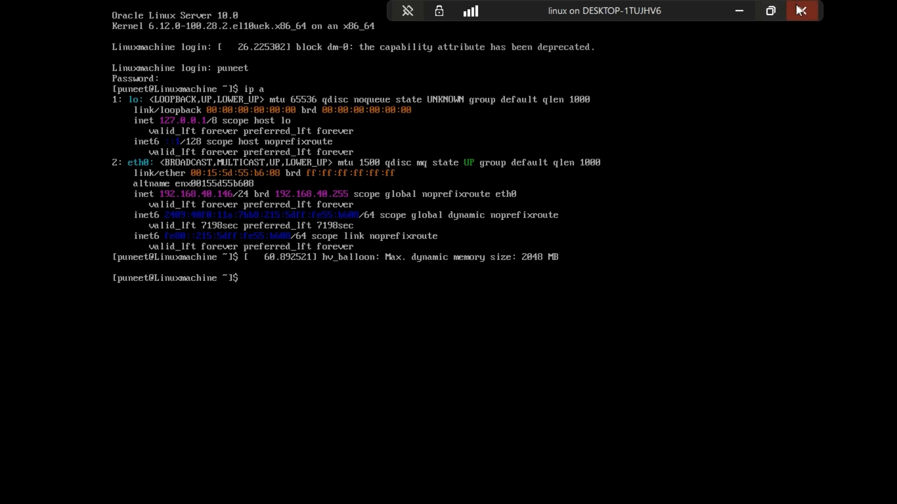
{"action": "left_click", "coordinate": [770, 10]}
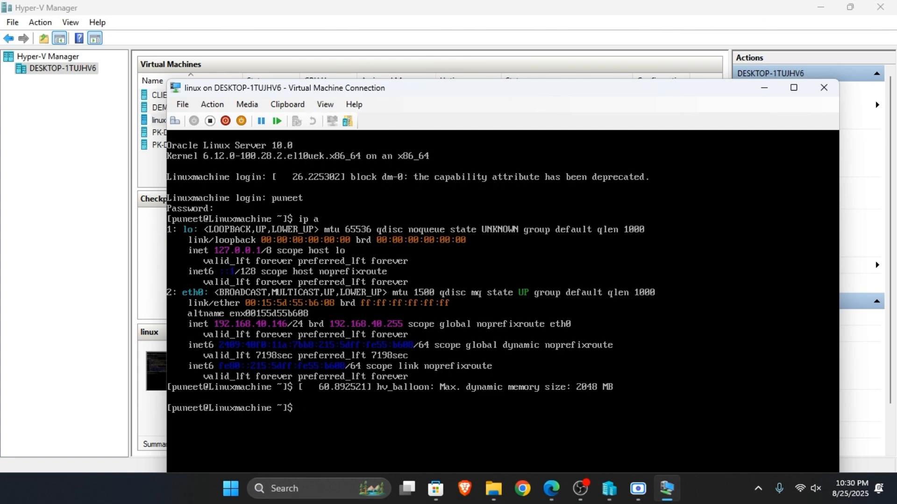
{"action": "left_click", "coordinate": [228, 123]}
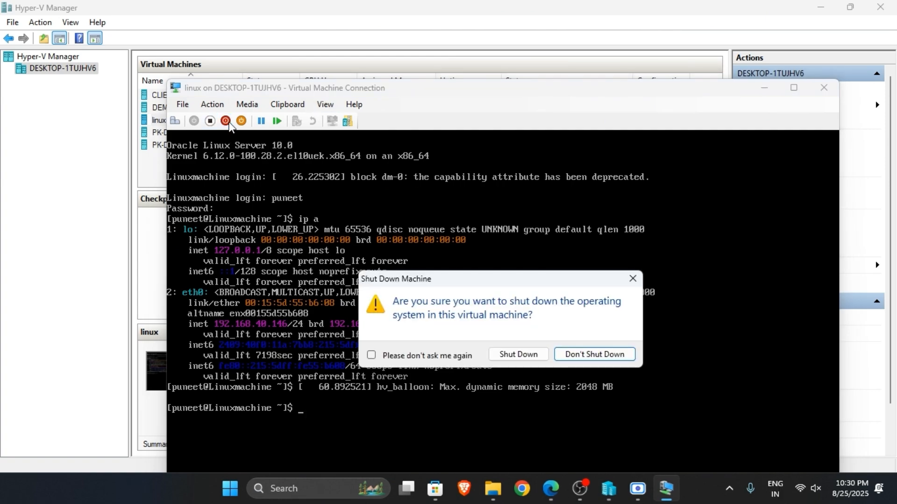
{"action": "left_click", "coordinate": [517, 354]}
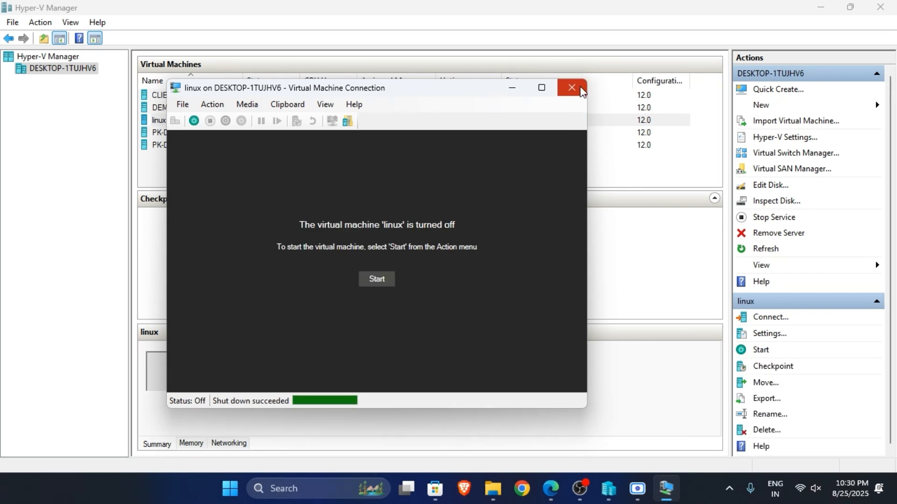
{"action": "left_click", "coordinate": [580, 90]}
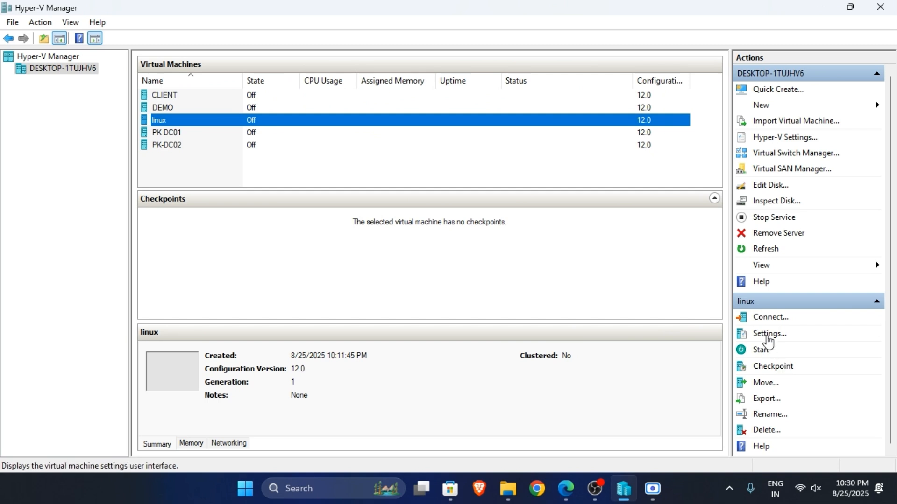
Step: Move IDE above CD in the linux virtual machine's BIOS startup order and save the settings
{"action": "left_click", "coordinate": [768, 334]}
{"action": "left_click", "coordinate": [305, 87]}
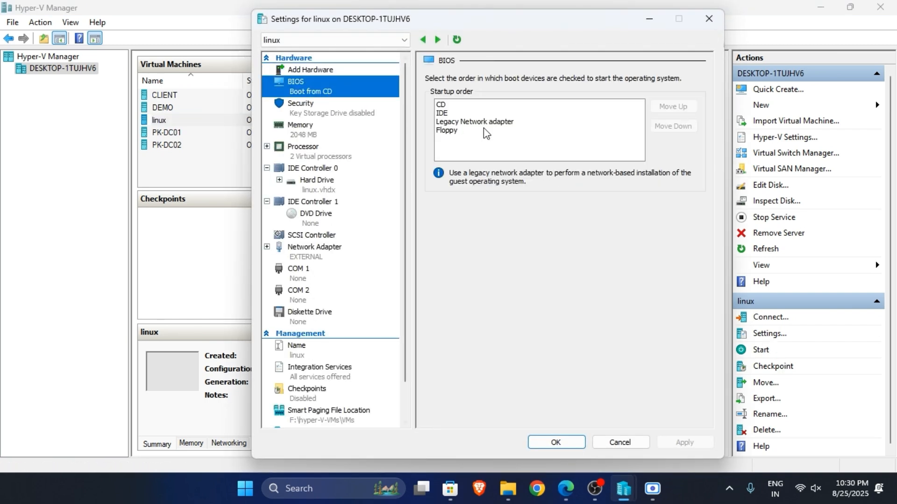
{"action": "left_click", "coordinate": [447, 113]}
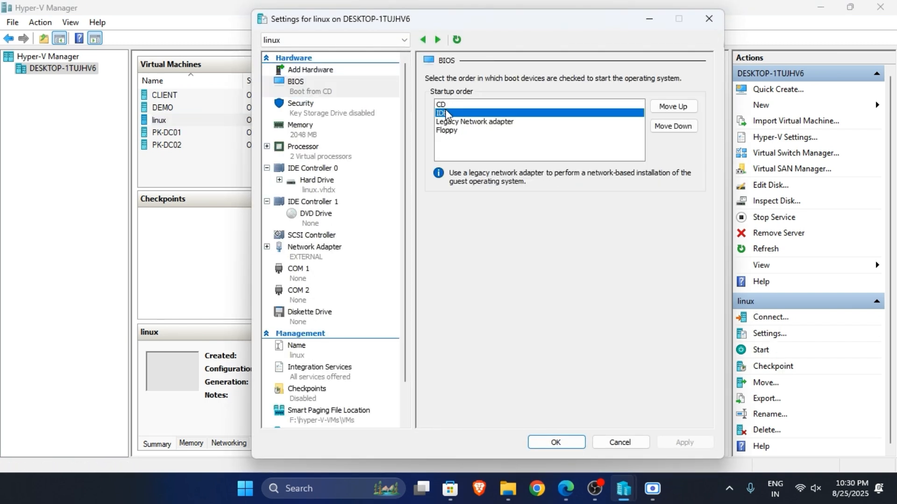
{"action": "left_click", "coordinate": [673, 106]}
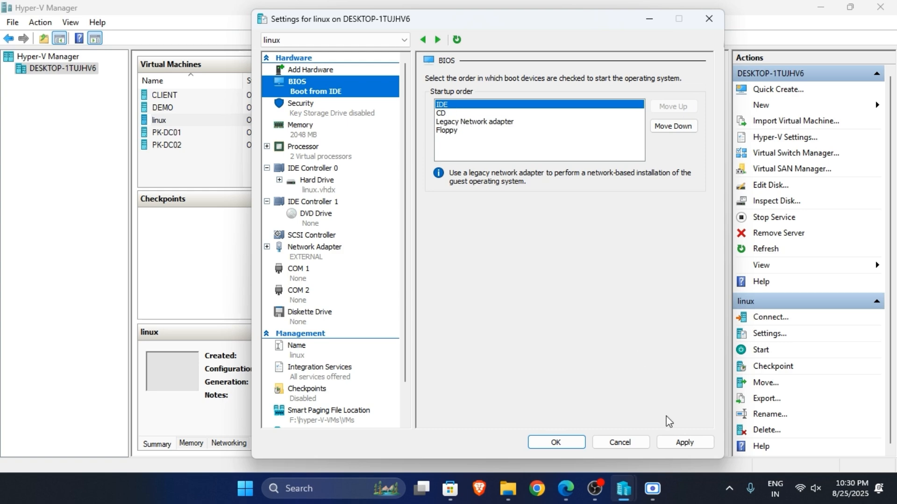
{"action": "left_click", "coordinate": [684, 441]}
{"action": "left_click", "coordinate": [569, 438]}
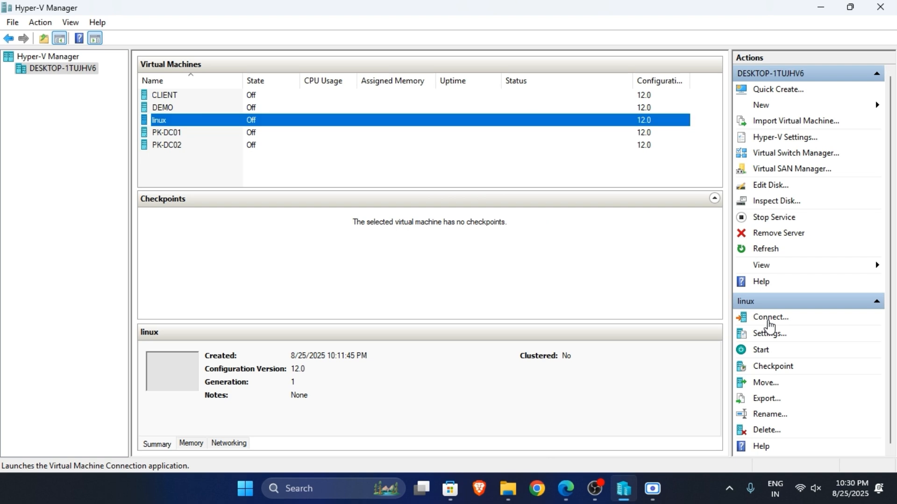
Step: Connect to the linux virtual machine, start it, and switch its console to full screen
{"action": "left_click", "coordinate": [769, 319]}
{"action": "left_click", "coordinate": [386, 277]}
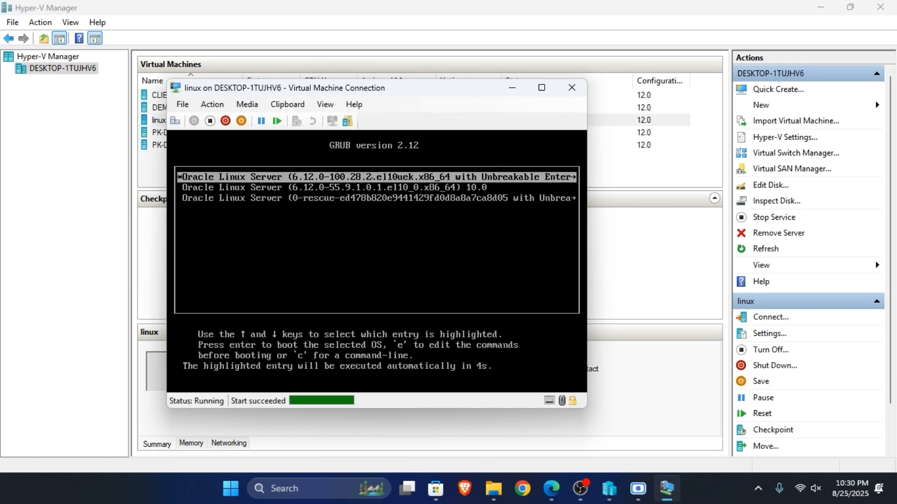
{"action": "left_click", "coordinate": [541, 88]}
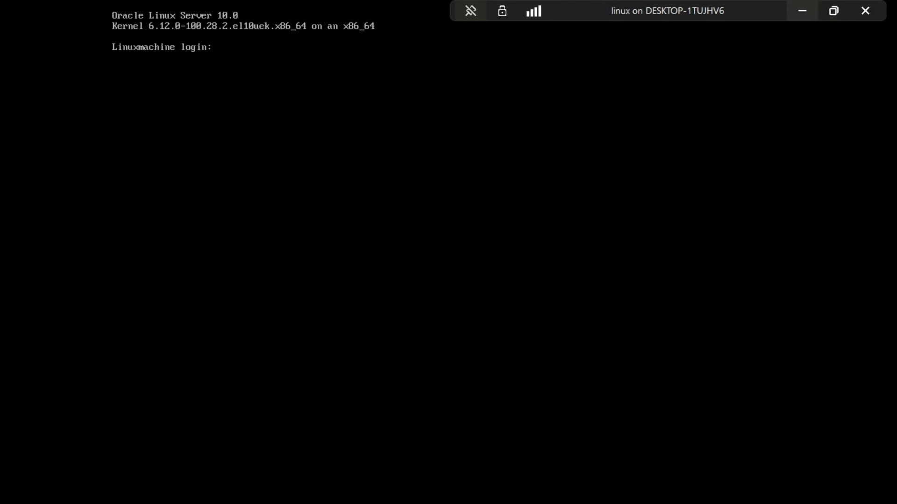
Step: Log in at the console with the user's account name and account password, and leave full screen
{"action": "type", "text": "puneet"}
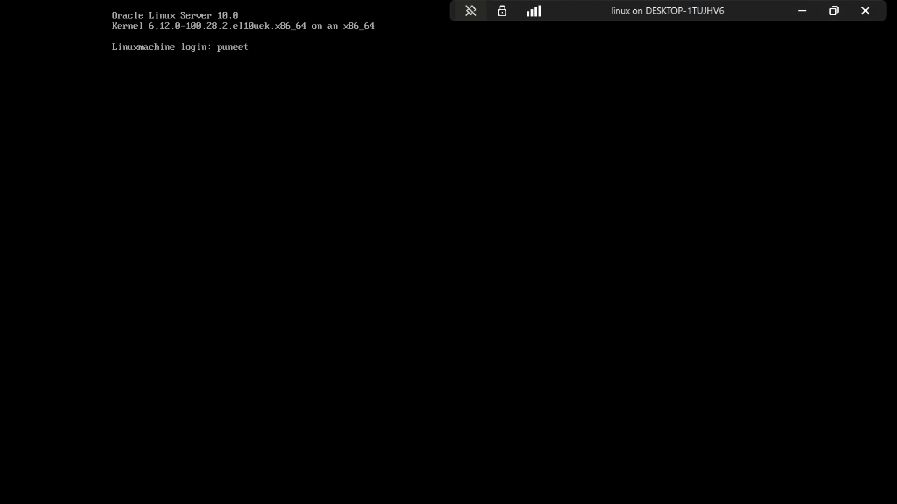
{"action": "key", "text": "Return"}
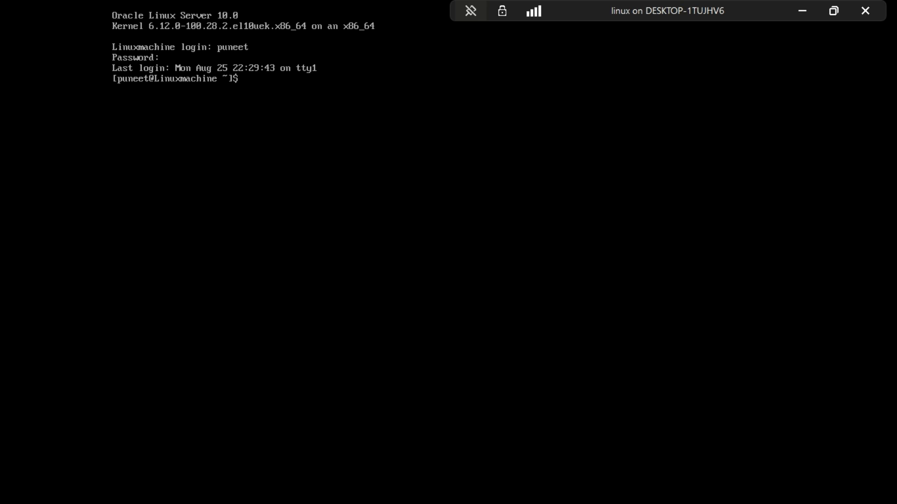
{"action": "left_click", "coordinate": [831, 10]}
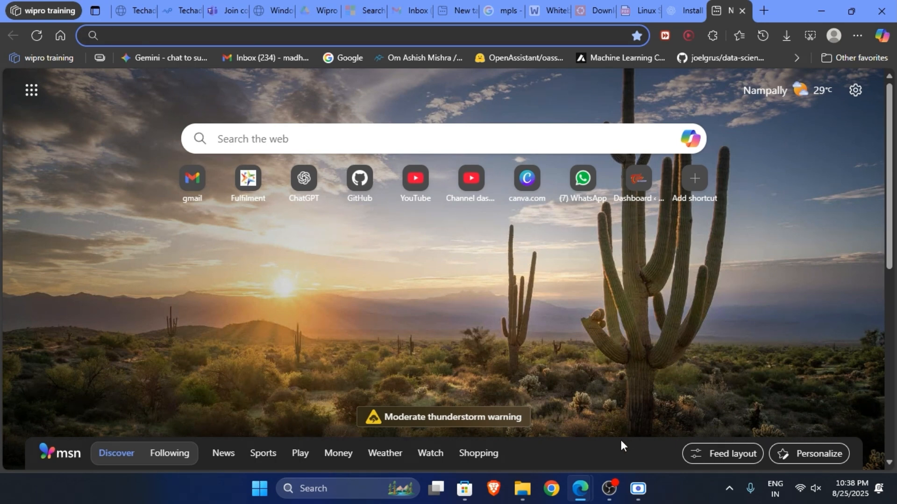
{"action": "left_click", "coordinate": [638, 473]}
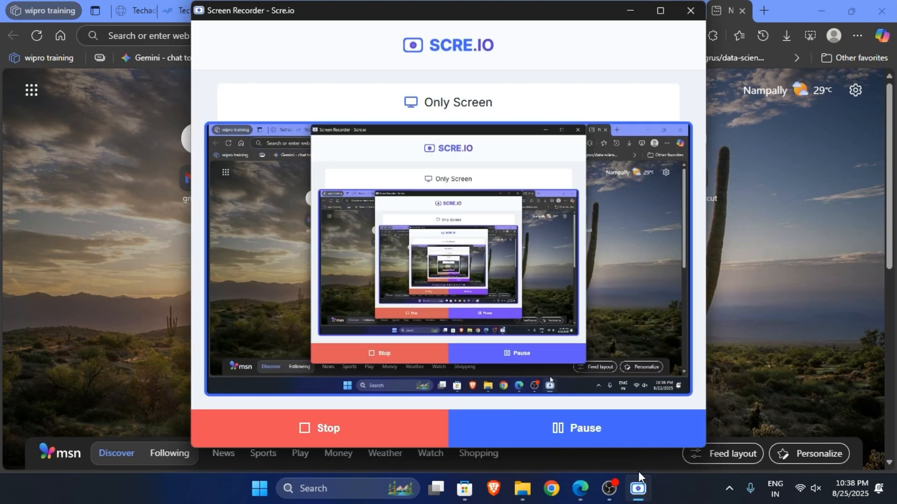